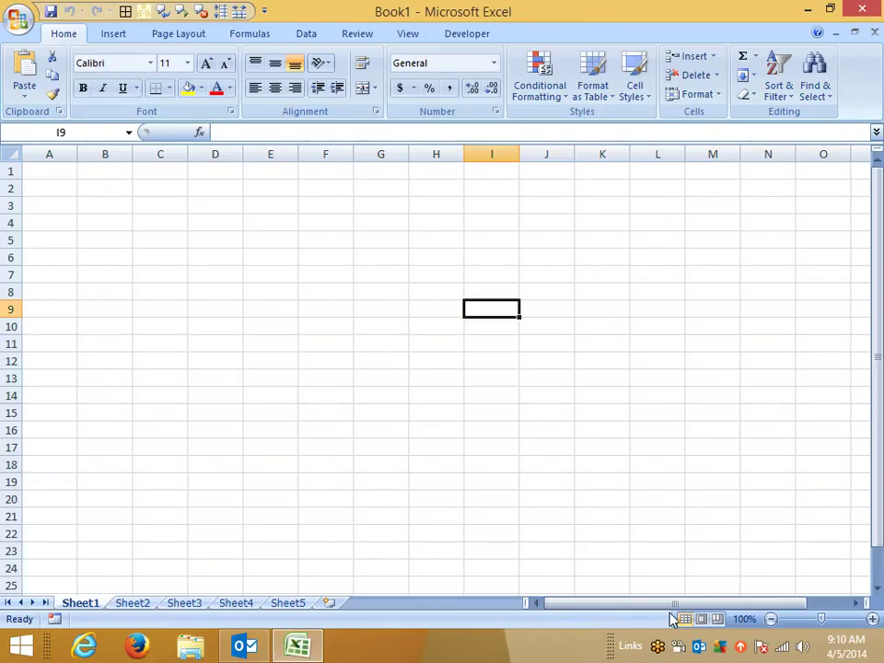
- Enter the headings Name, Roll and Marks in A1:C1
click(26, 25)
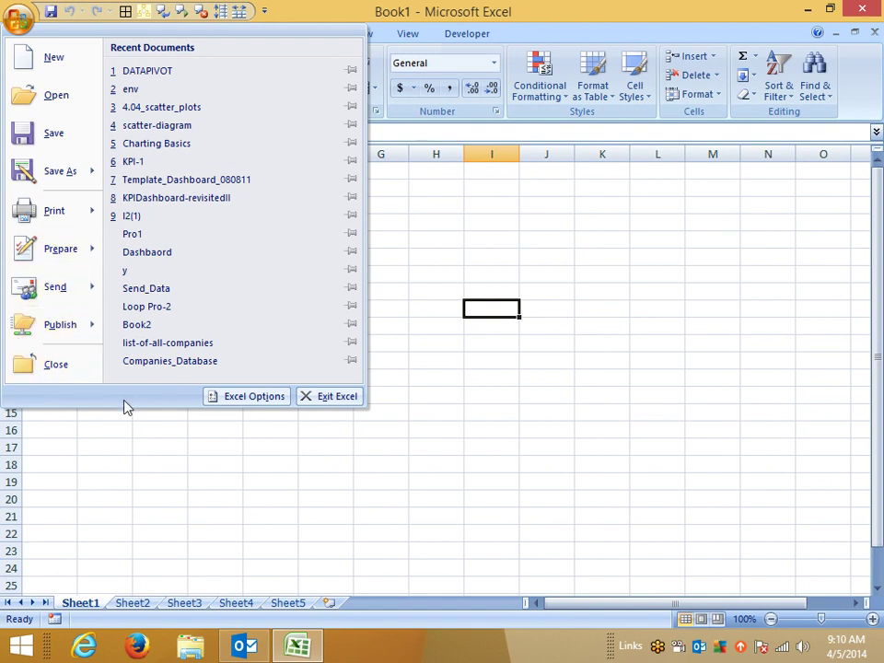
mouse_move(80, 260)
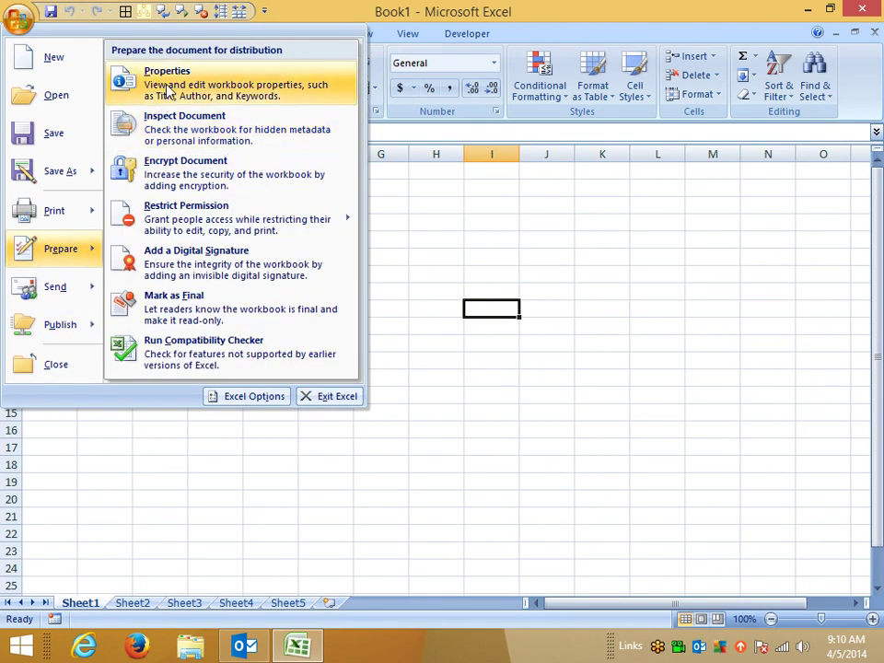
click(394, 220)
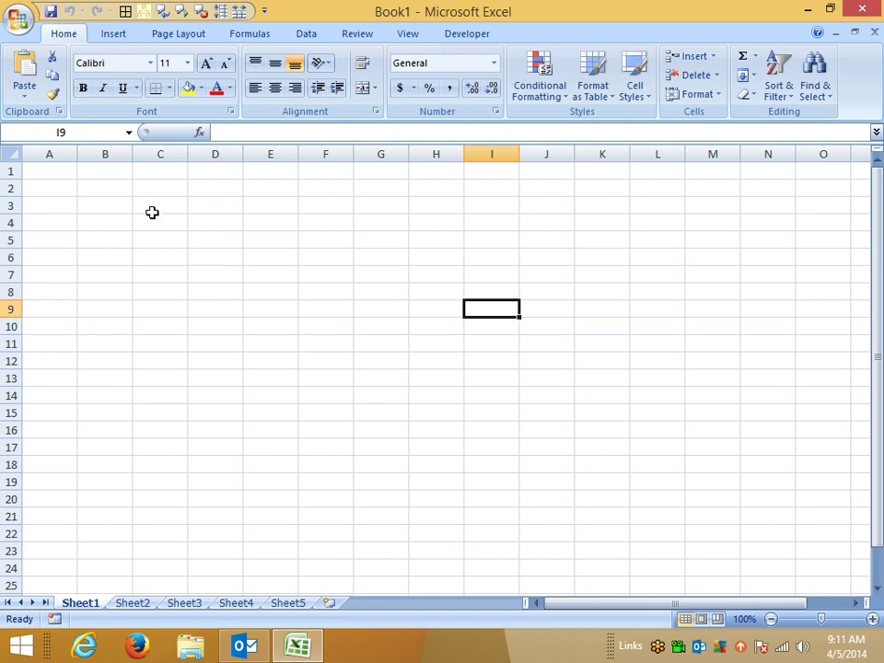
click(118, 186)
click(50, 171)
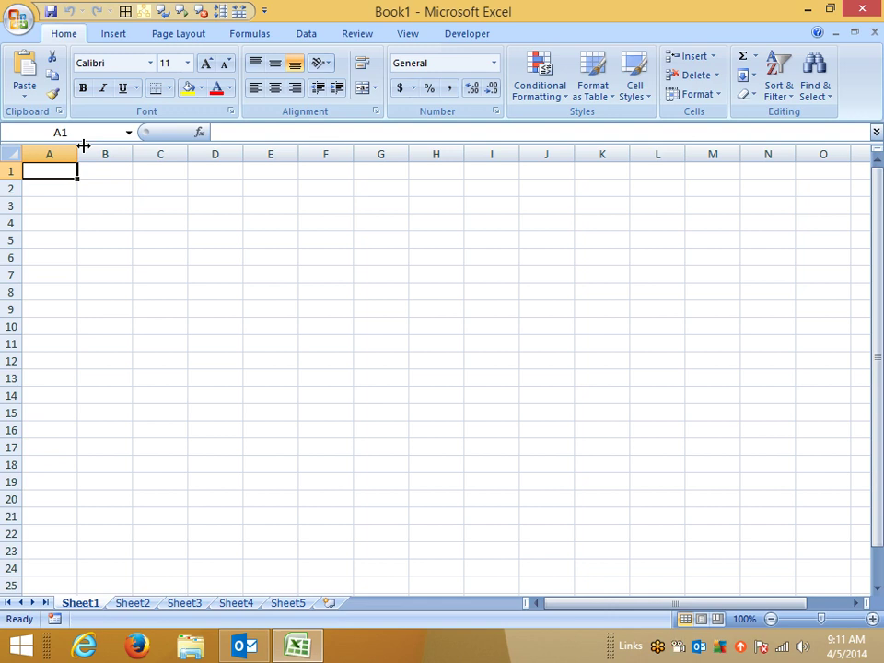
text(Name)
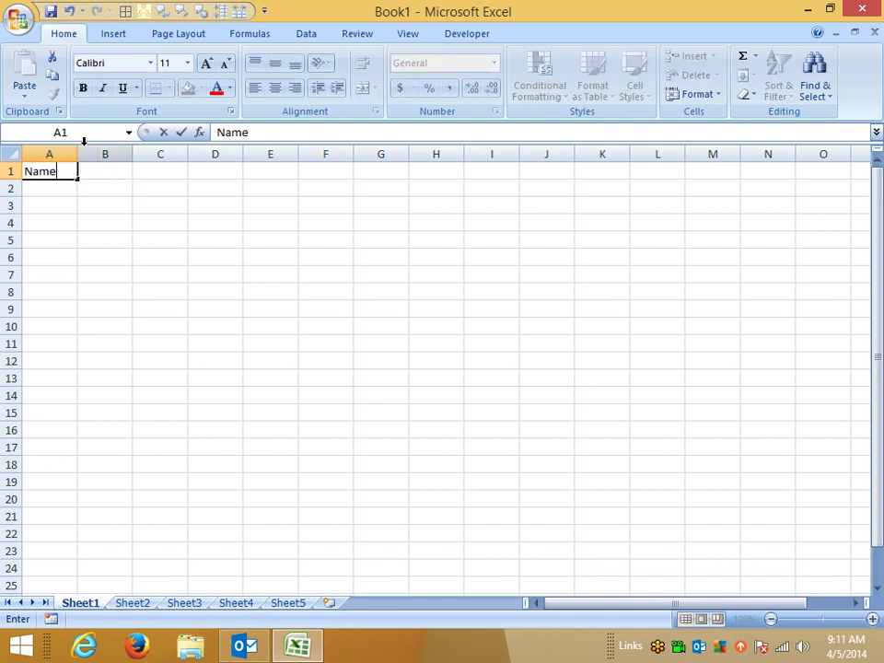
key(Tab)
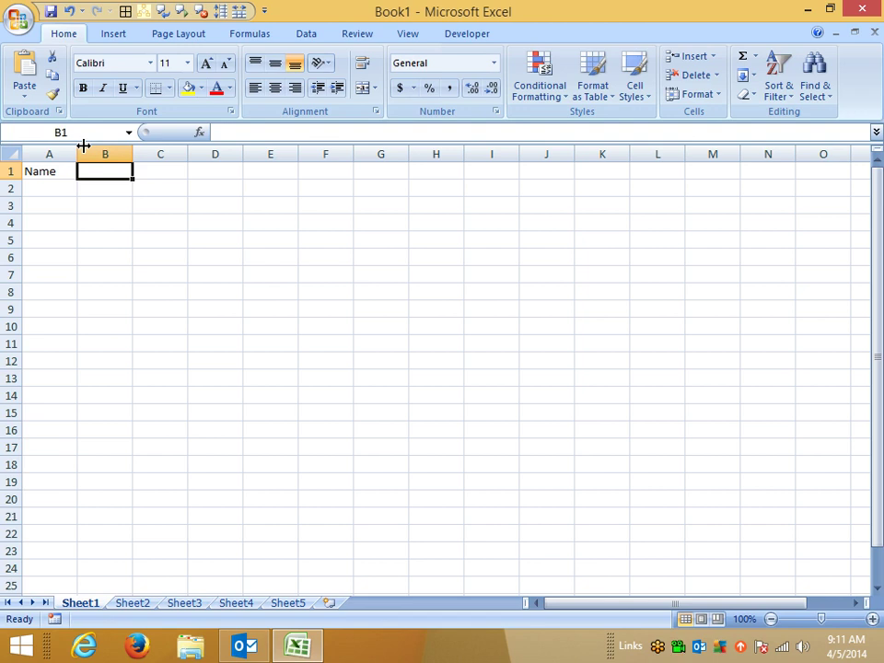
text(Roll)
key(Tab)
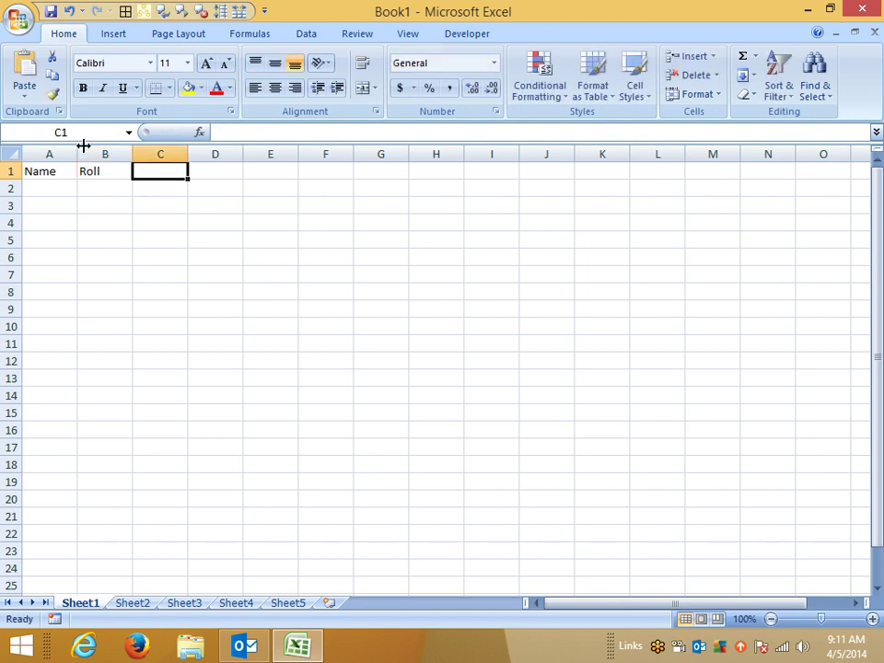
text(R)
key(BackSpace)
text(Mar)
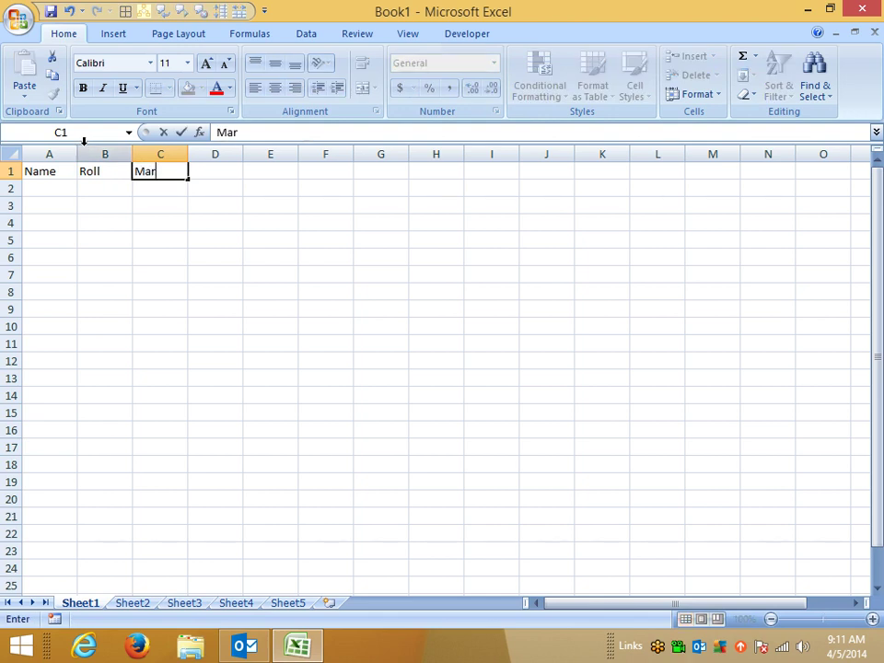
text(ks)
key(Return)
- Select A1:C13 and apply All Borders to every cell
key(Up)
key(shift+Right)
key(shift+Right)
key(shift+Down)
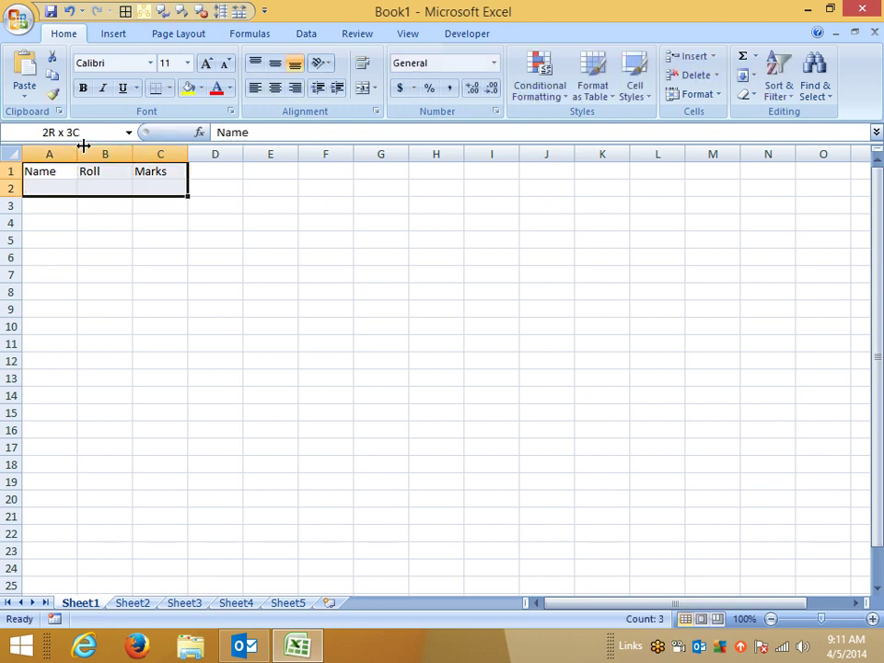
key(shift+Down)
key(shift+Down)
key(shift+Down)
key(shift+Down)
key(shift+Down)
key(shift+Down)
key(shift+Down)
key(shift+Down)
key(shift+Down)
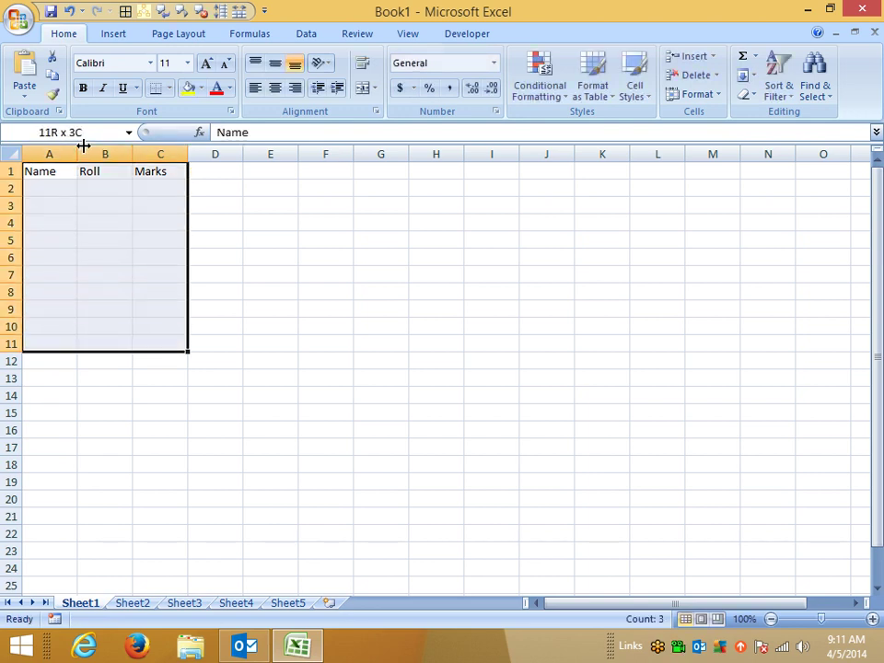
key(shift+Down)
key(shift+Down)
click(169, 88)
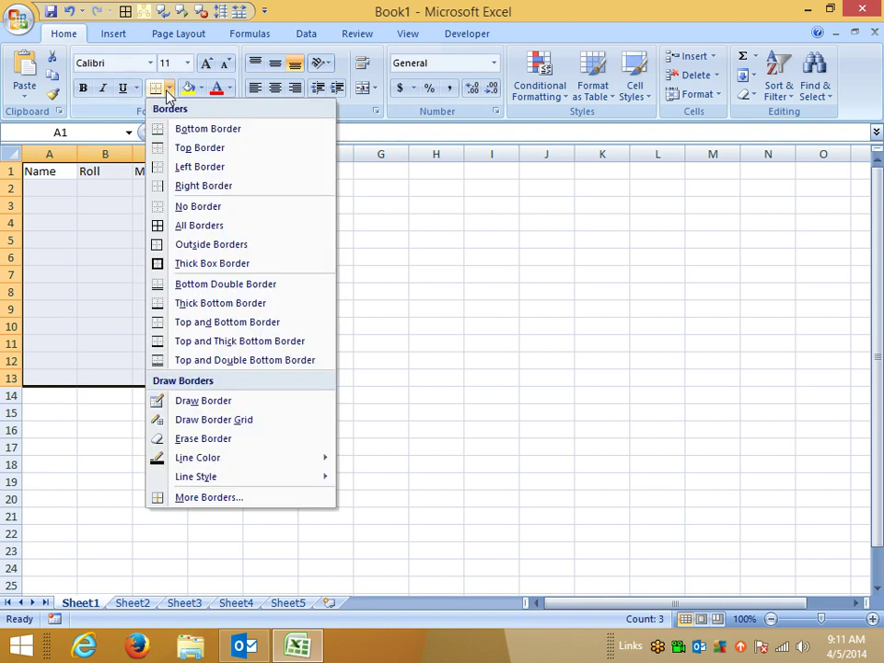
click(179, 230)
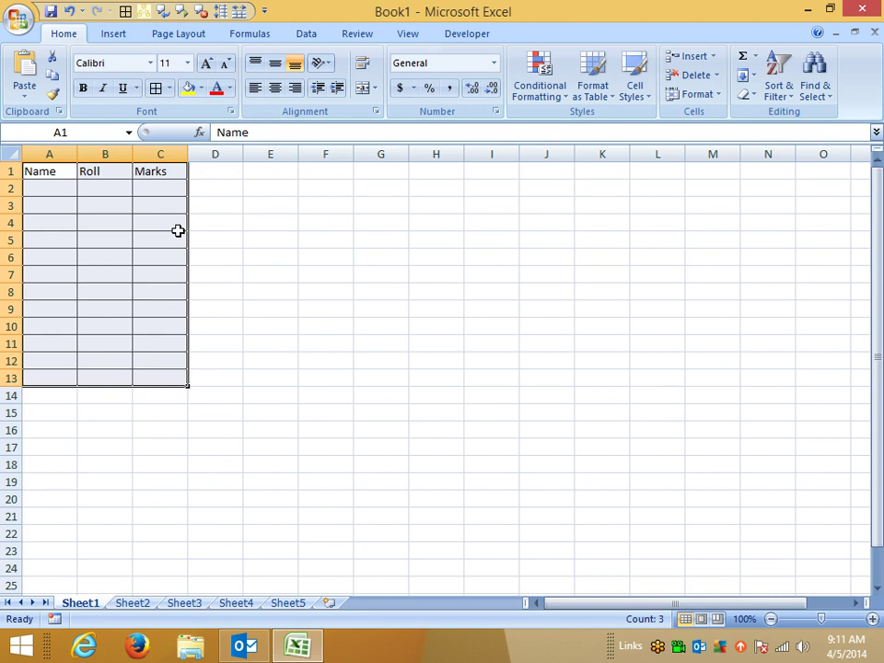
key(Down)
- Enter the first student's name in A2 and fill the names down to A13
text(Puneet)
key(Return)
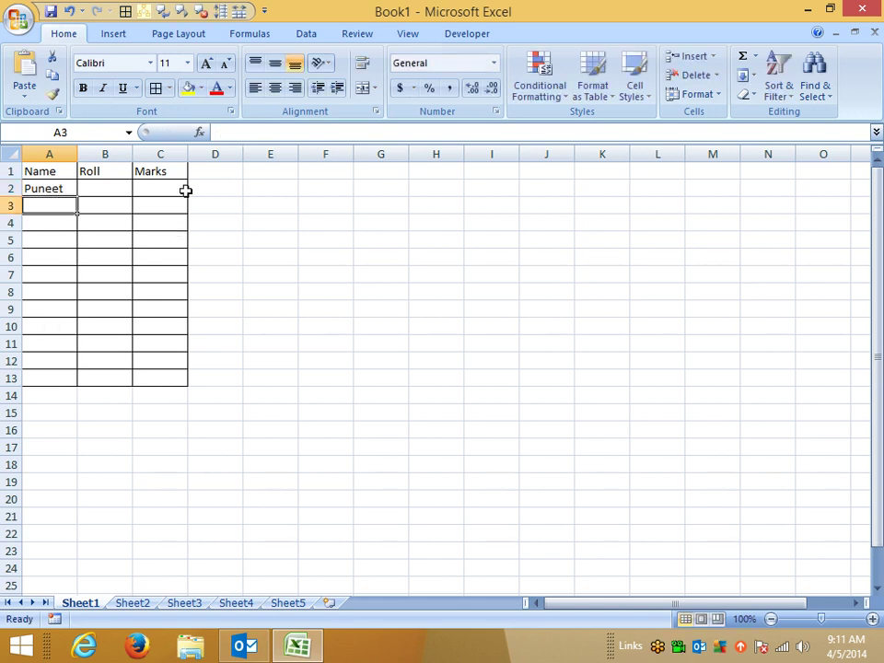
click(64, 189)
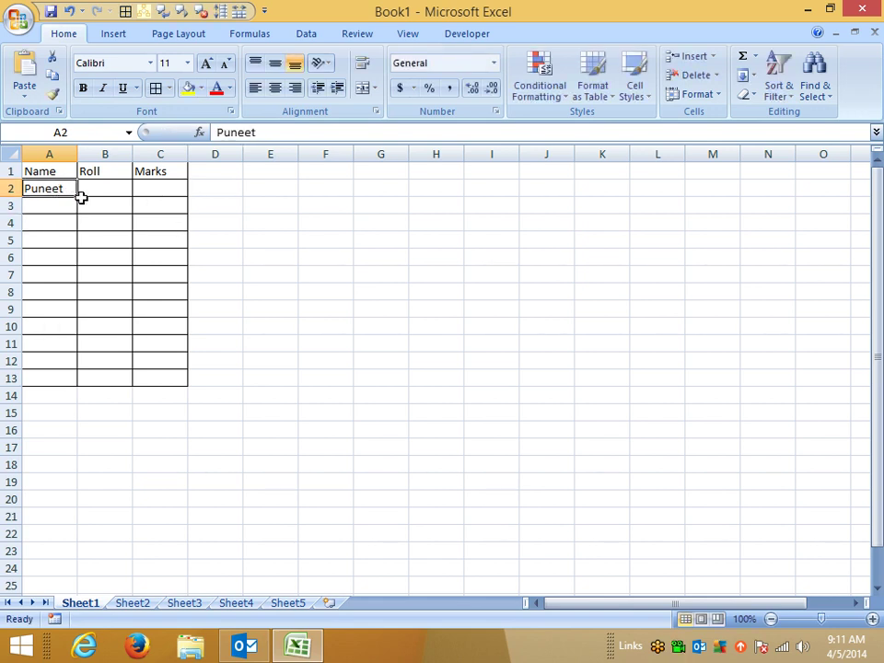
drag(79, 195, 75, 380)
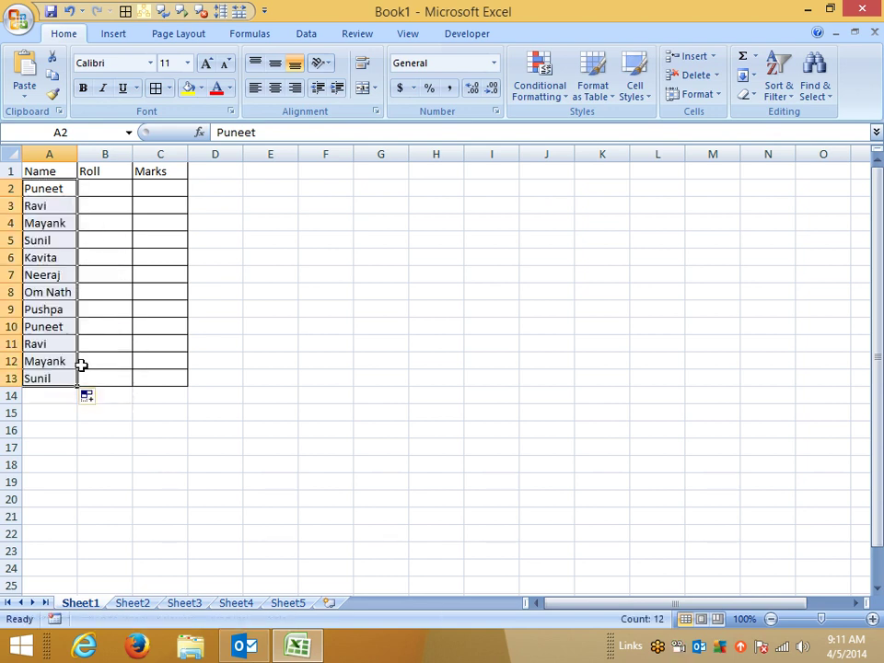
click(99, 190)
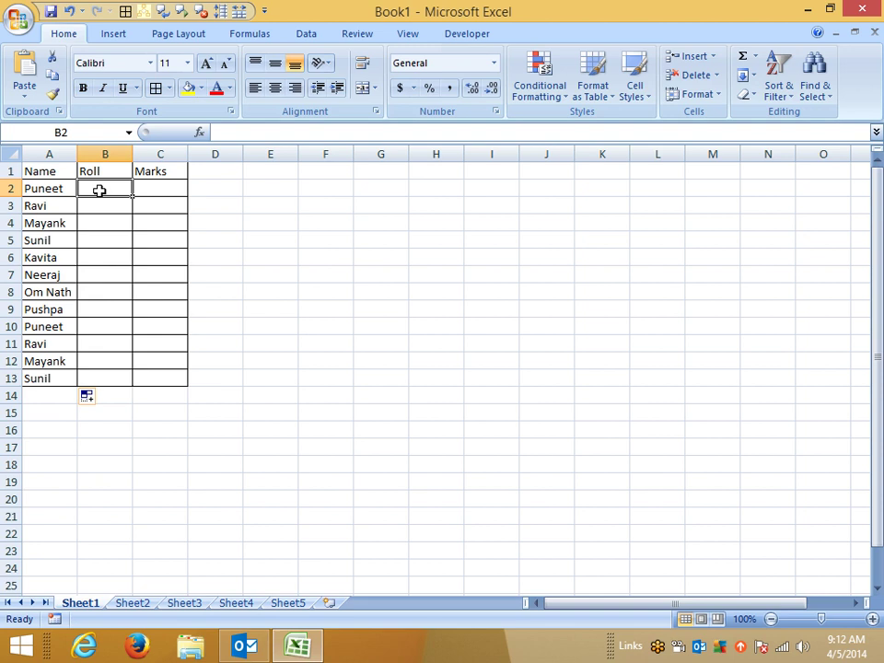
- Enter 1 in B2 and =B2+1 in B3, then fill the formula down to B13
text(1)
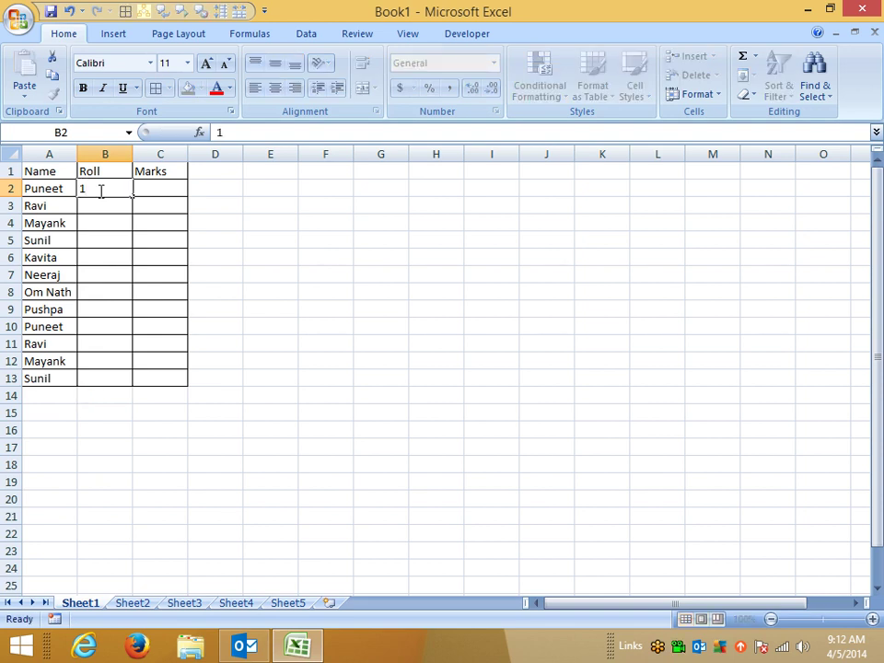
key(Return)
text(=)
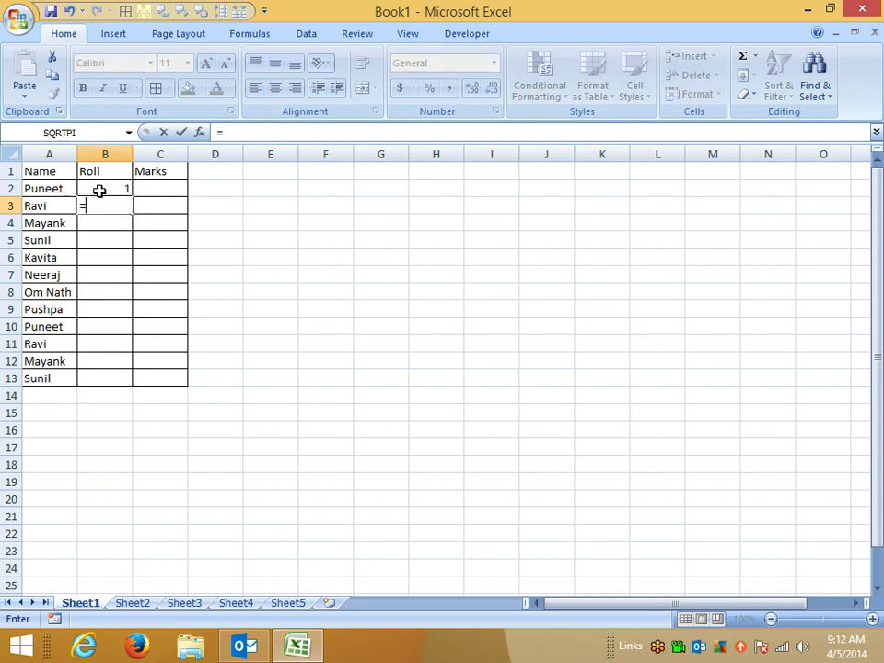
click(99, 190)
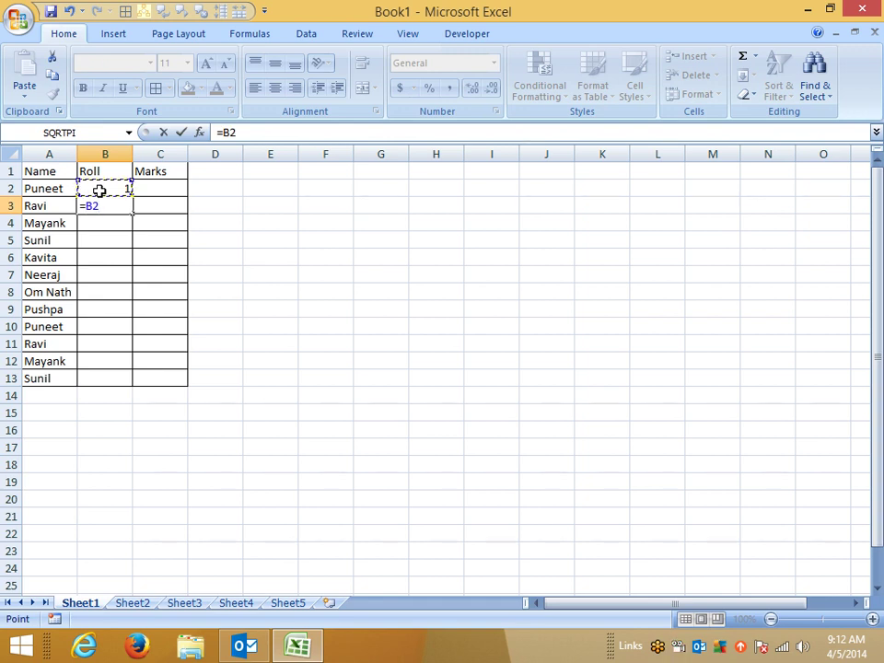
text(+1)
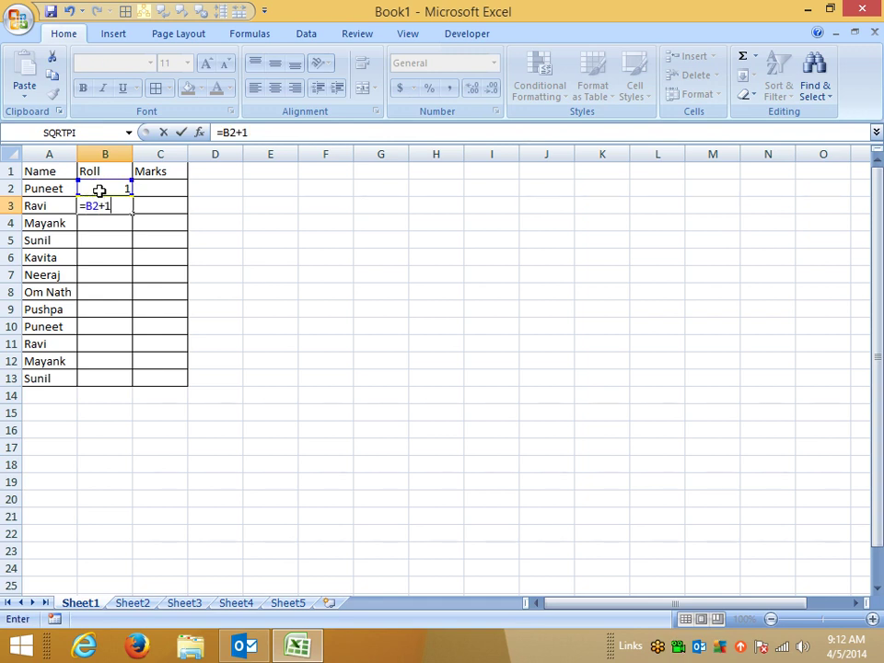
key(Return)
key(Up)
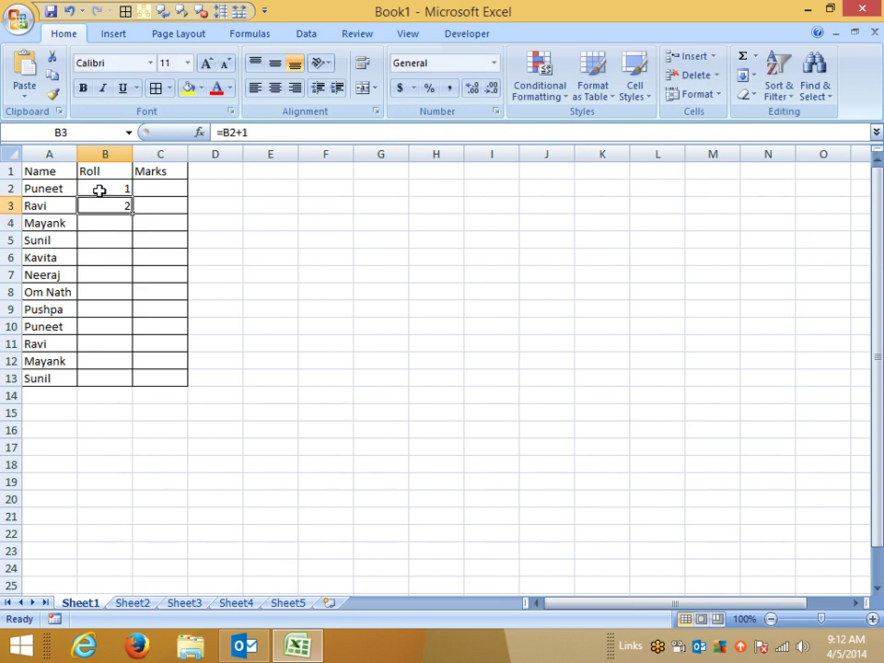
key(shift+Down)
key(shift+Down)
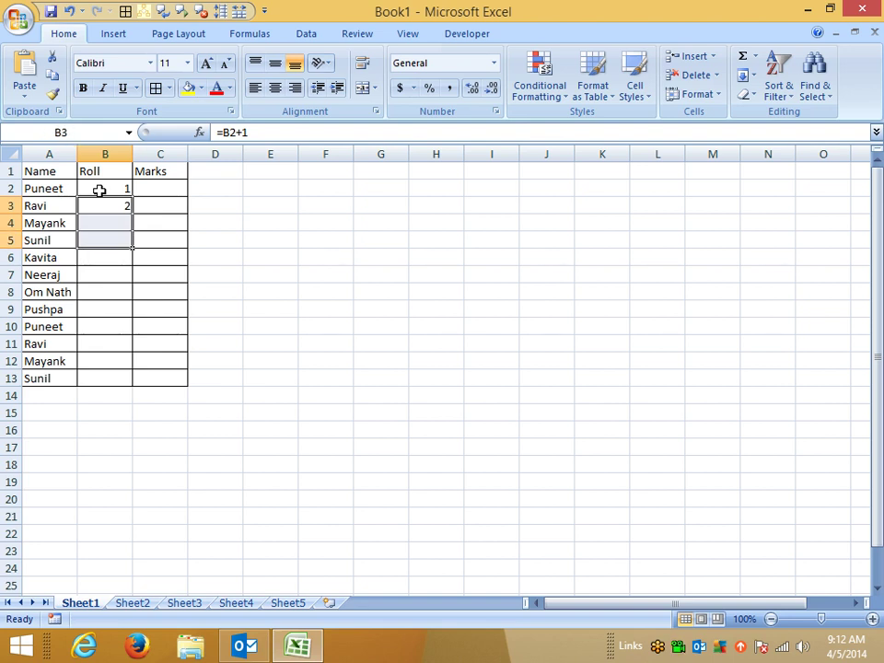
key(shift+Up)
key(shift+Up)
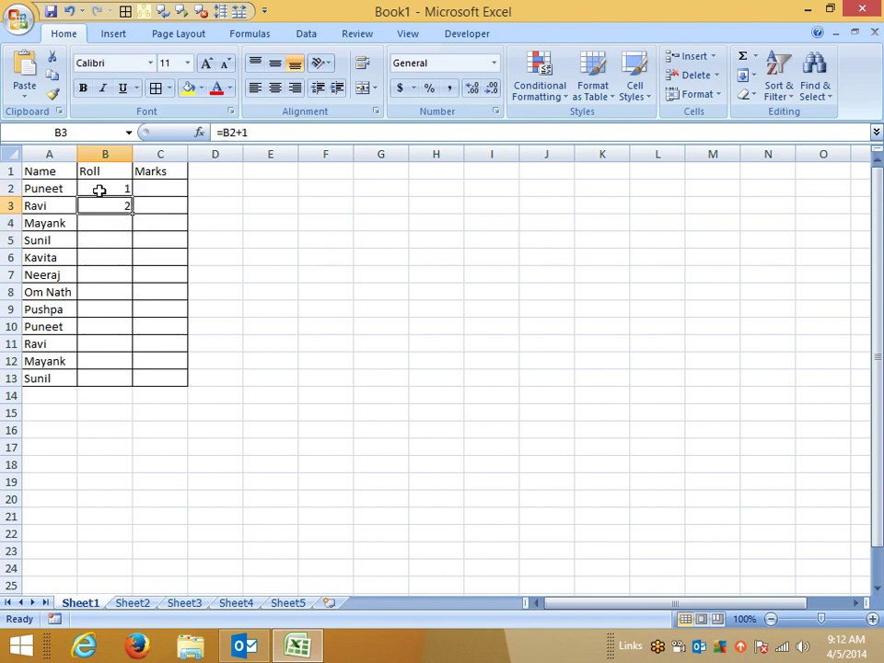
drag(131, 212, 125, 382)
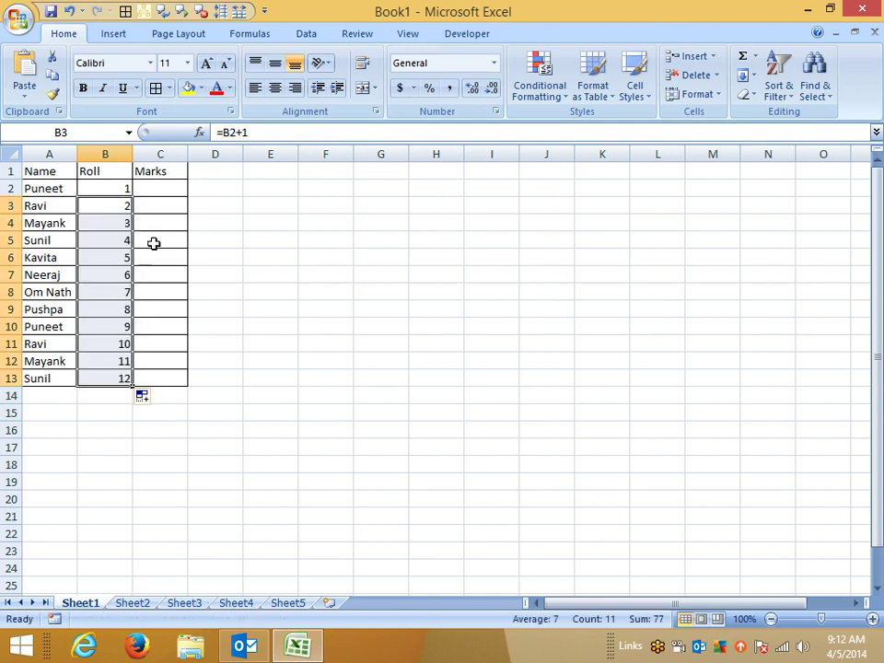
click(162, 187)
- Enter =RANDBETWEEN(10,90) in C2 and fill it down to C13
text(=)
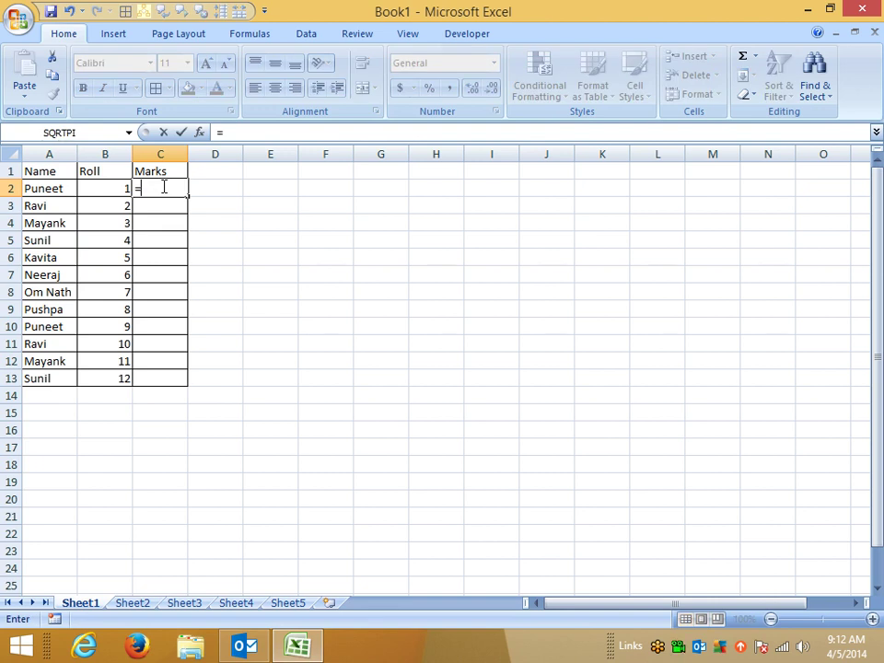
text(ra)
key(Down)
key(Down)
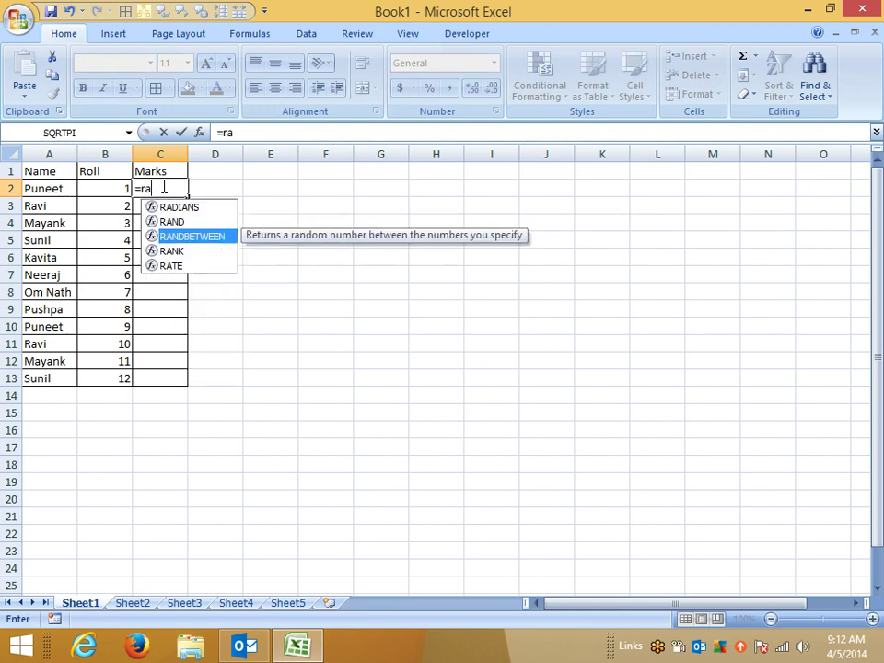
key(Tab)
text(10,90)
key(Return)
click(162, 187)
drag(188, 196, 190, 377)
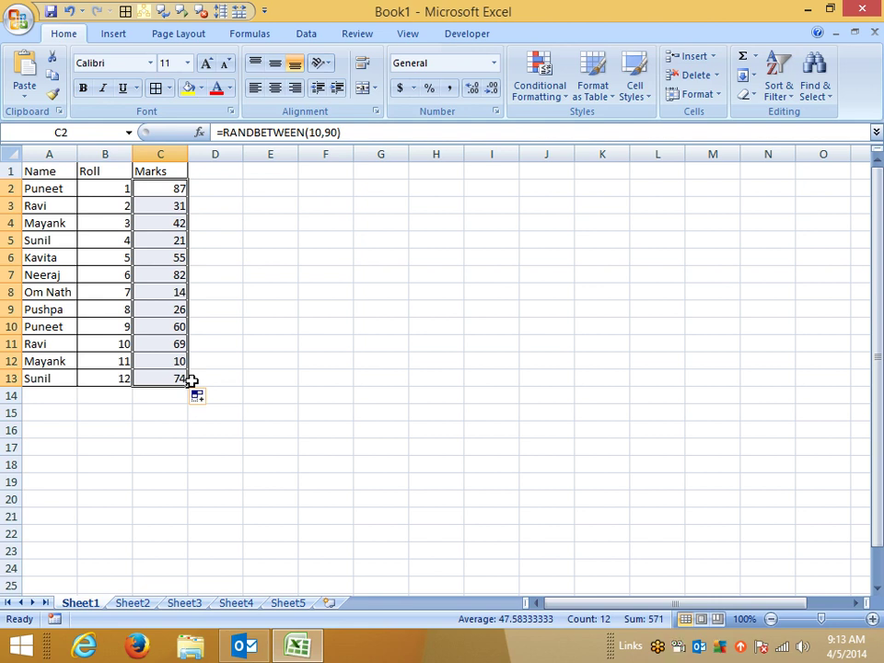
- Select the whole student table A1:C13
key(ctrl+Up)
key(ctrl+Left)
key(ctrl+shift+End)
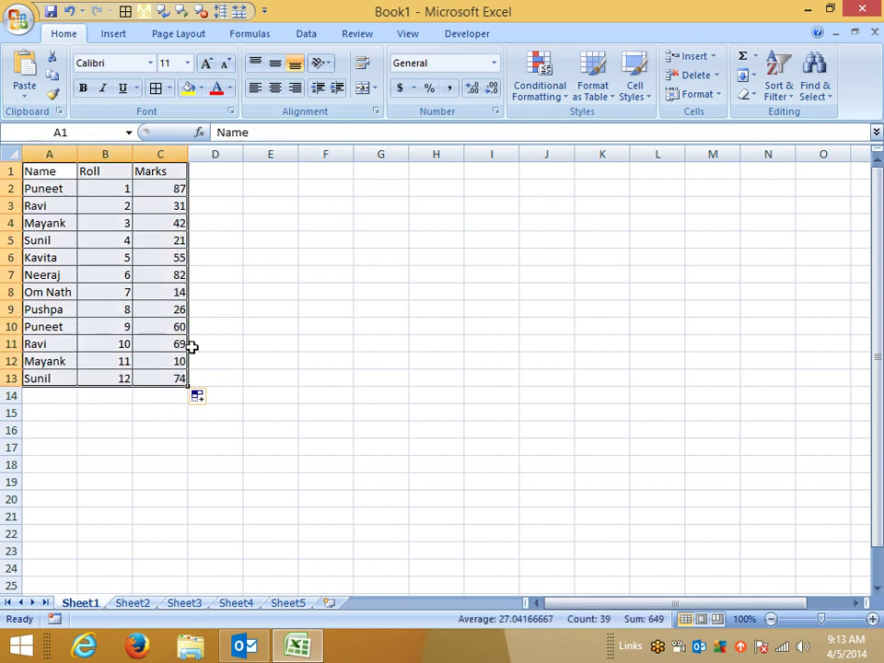
- Fill A1:C13 yellow, centre its contents, and copy it, undoing a test paste at G1
click(187, 88)
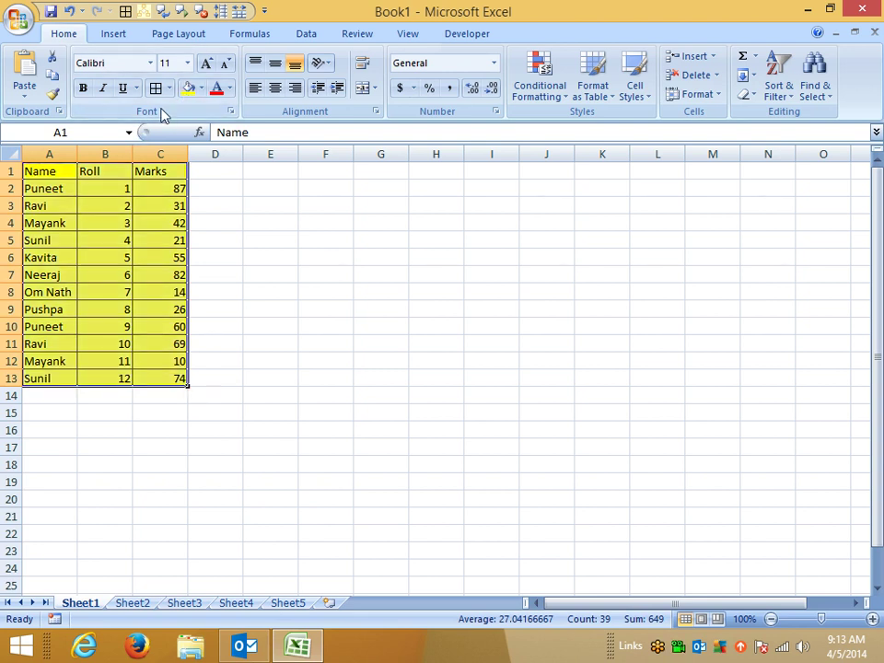
click(274, 87)
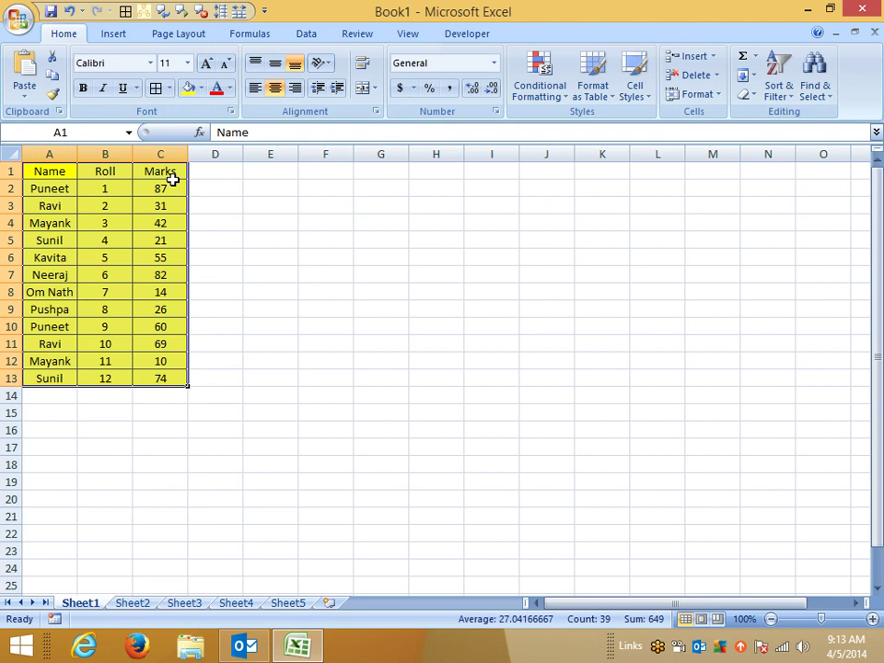
key(ctrl+c)
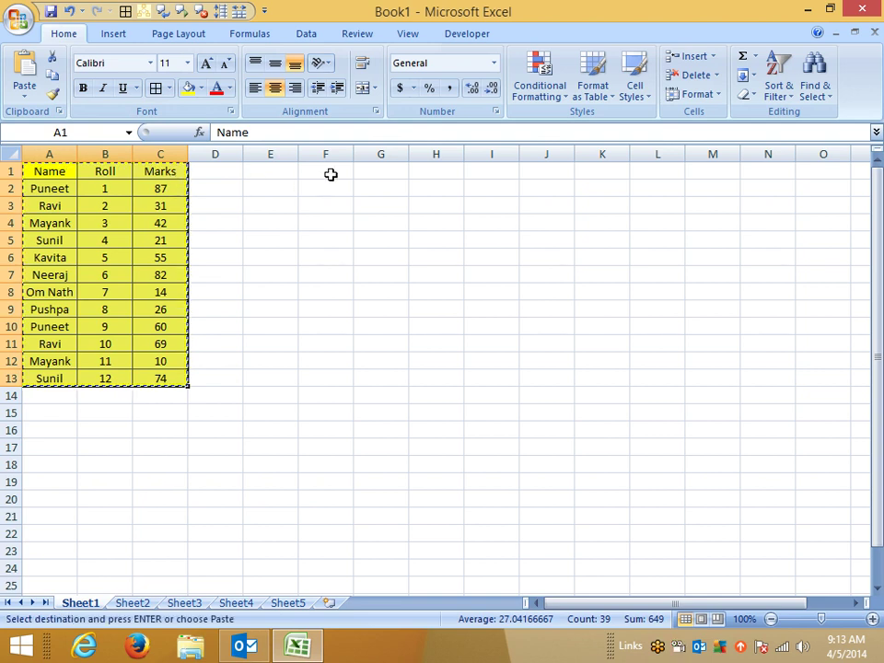
click(386, 172)
key(ctrl+v)
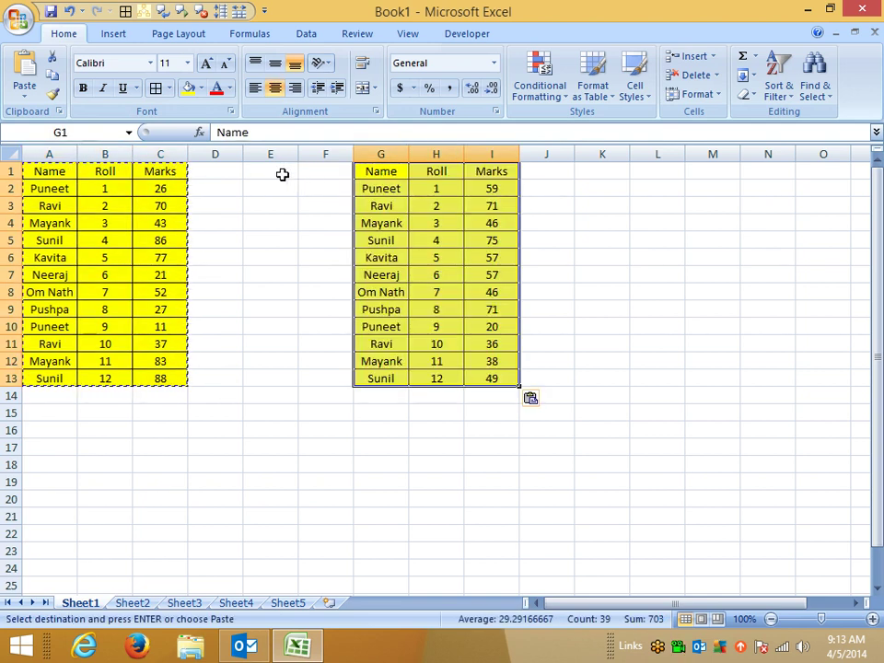
key(ctrl+z)
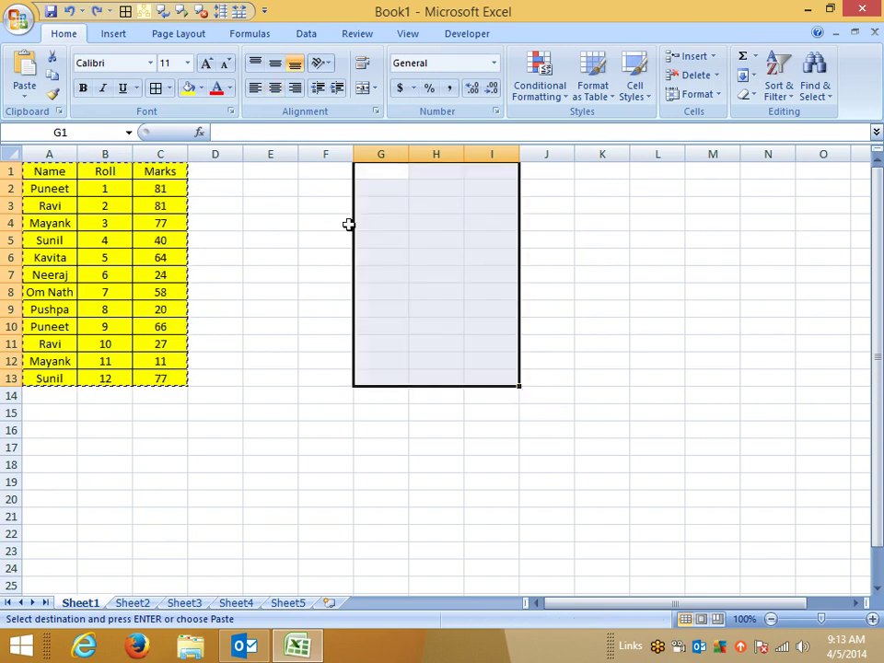
click(412, 206)
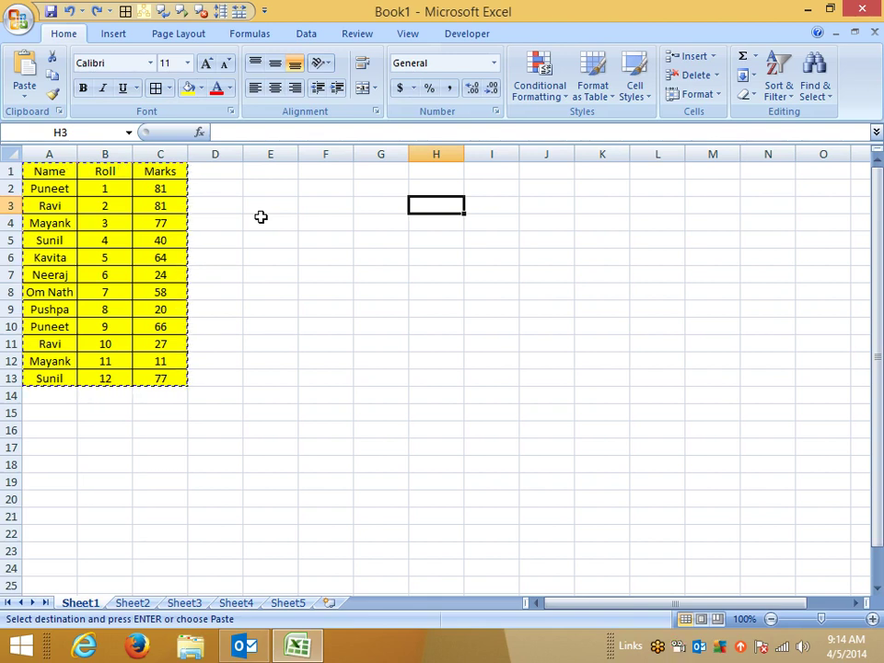
key(Up)
key(Up)
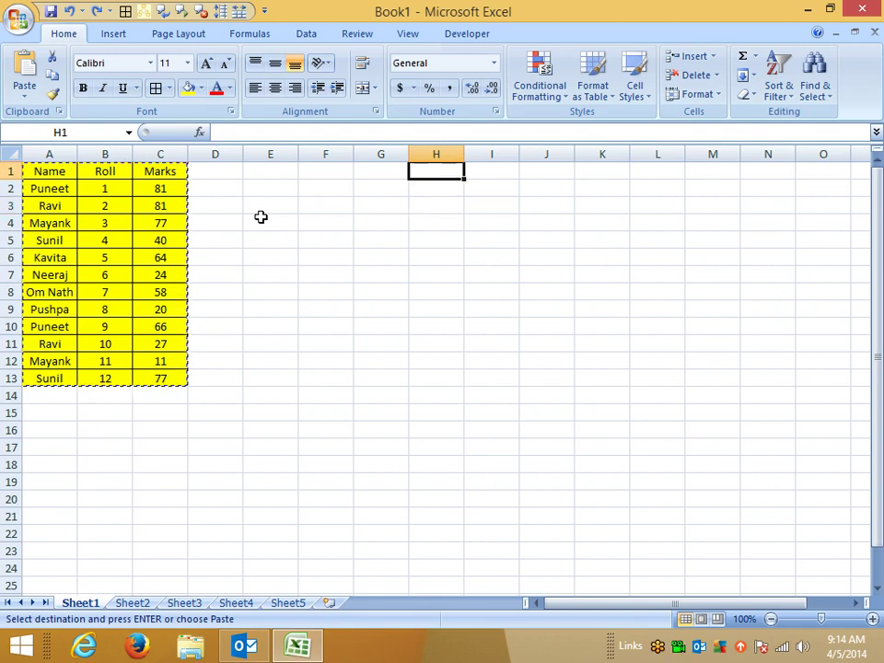
key(ctrl+v)
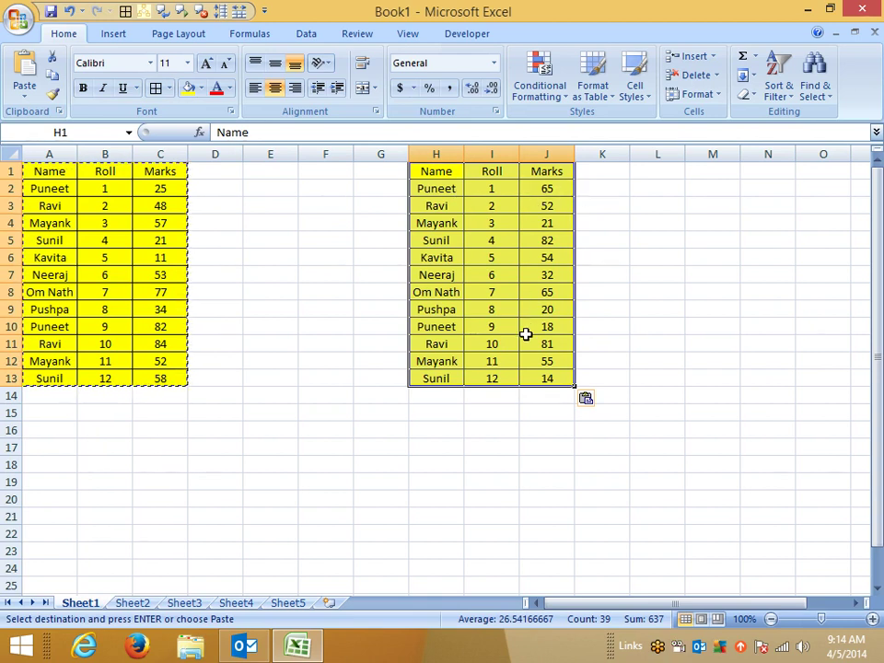
key(ctrl+z)
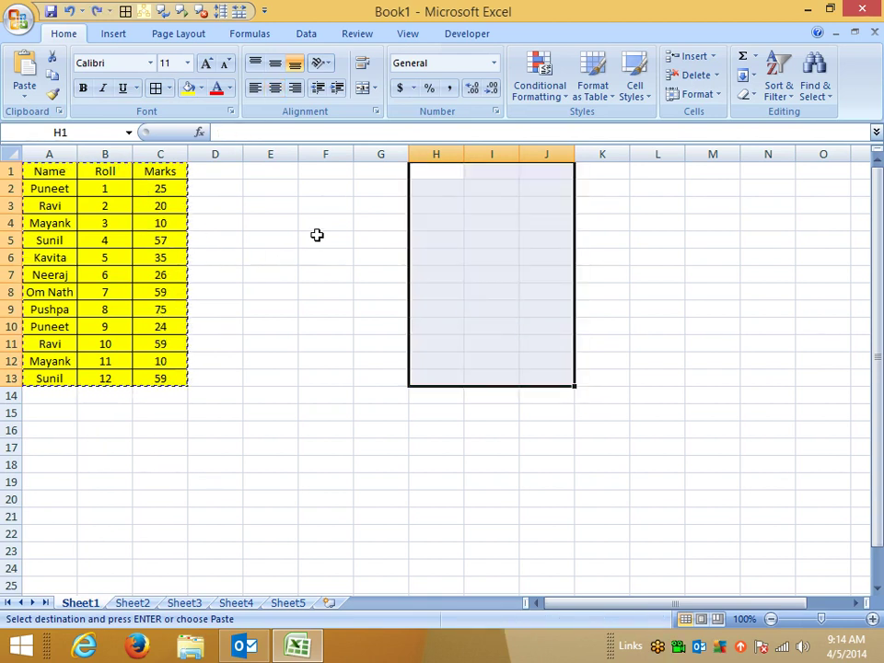
click(359, 222)
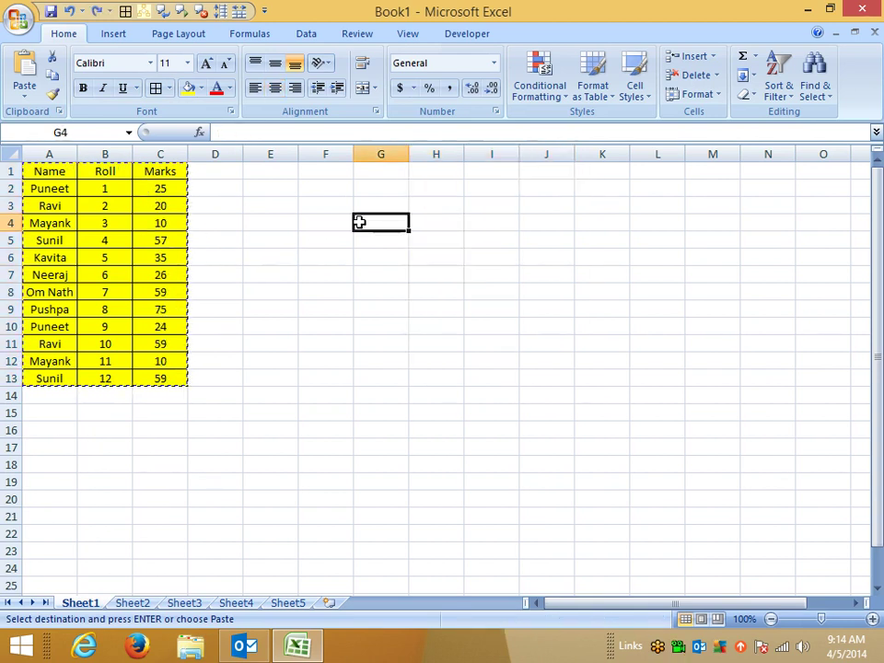
click(381, 172)
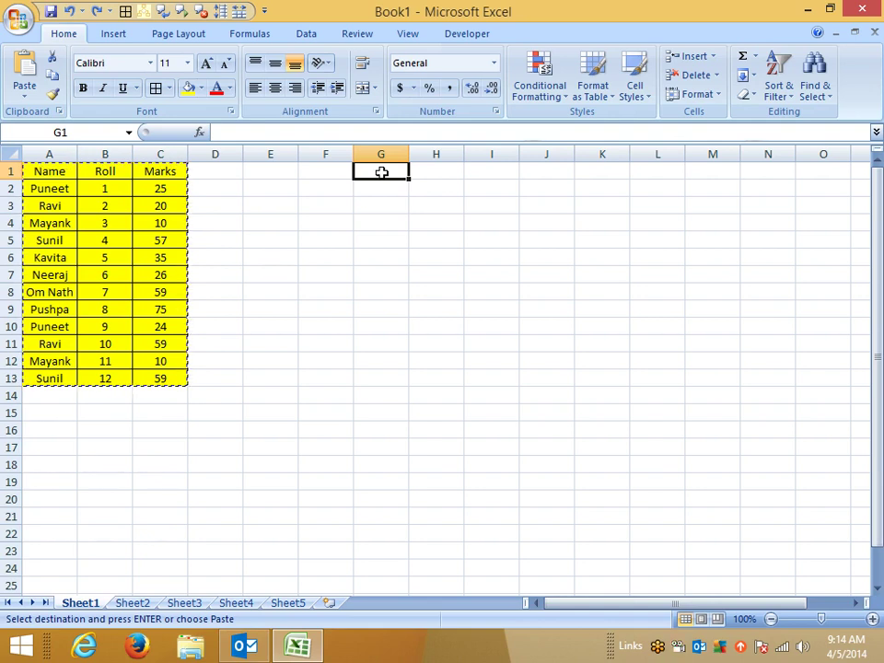
- Paste Special the copied table at G1 with Formulas only
right_click(382, 173)
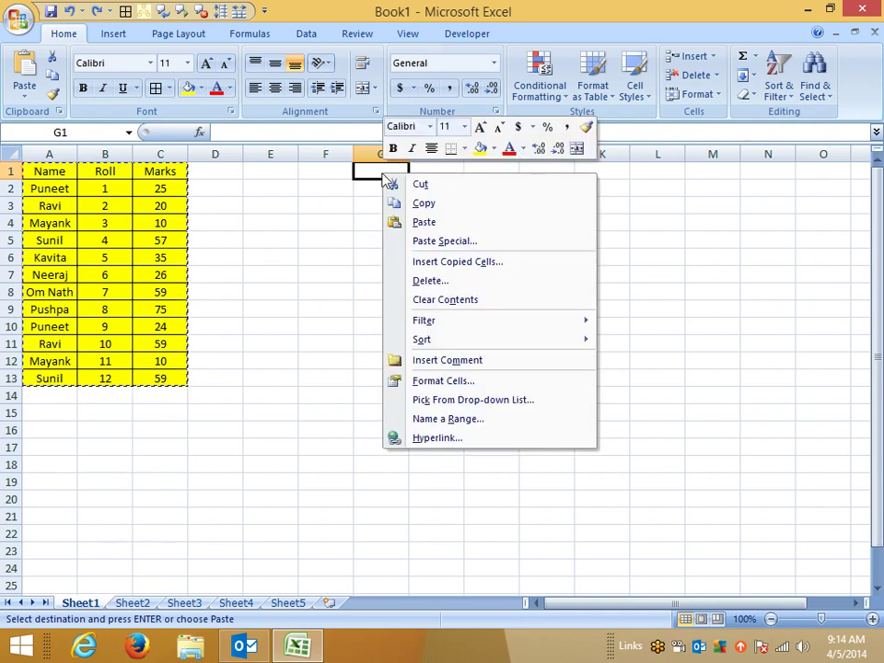
click(24, 91)
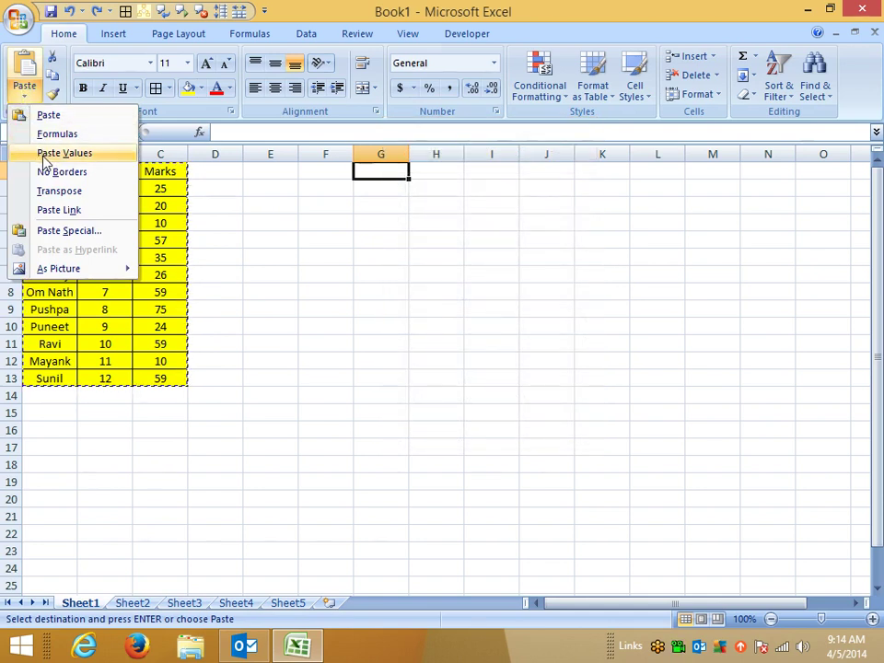
click(378, 168)
right_click(381, 169)
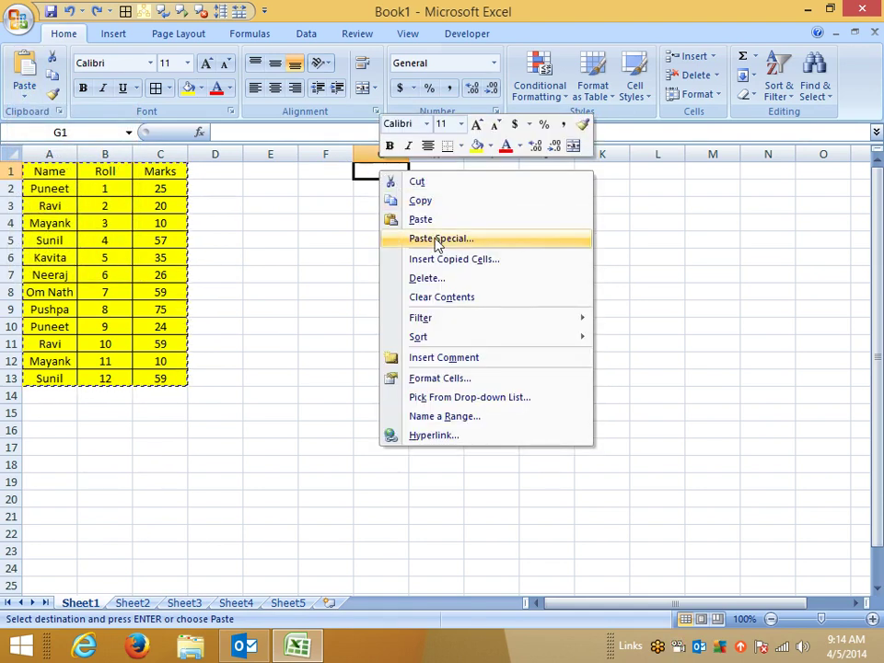
click(440, 238)
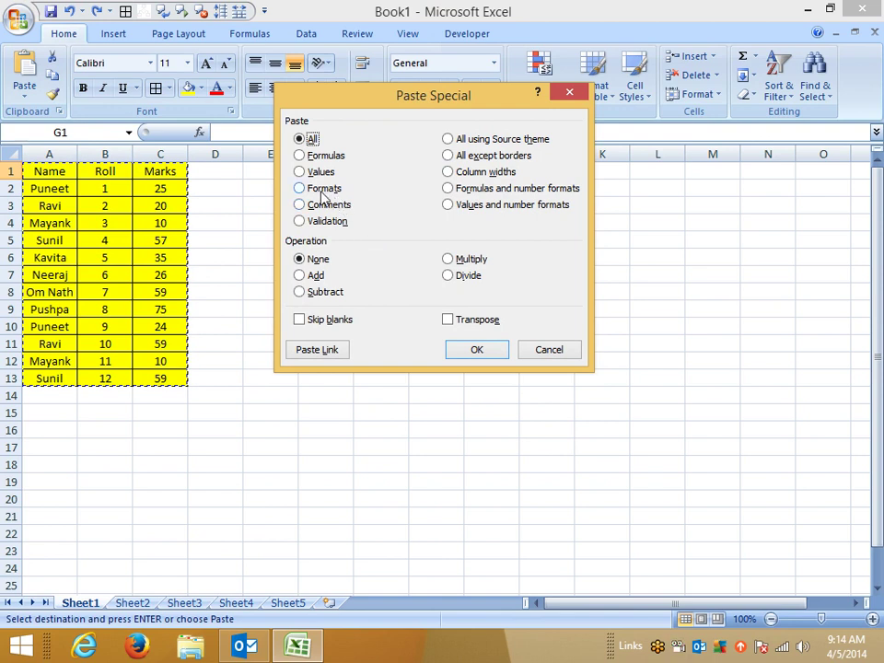
click(322, 156)
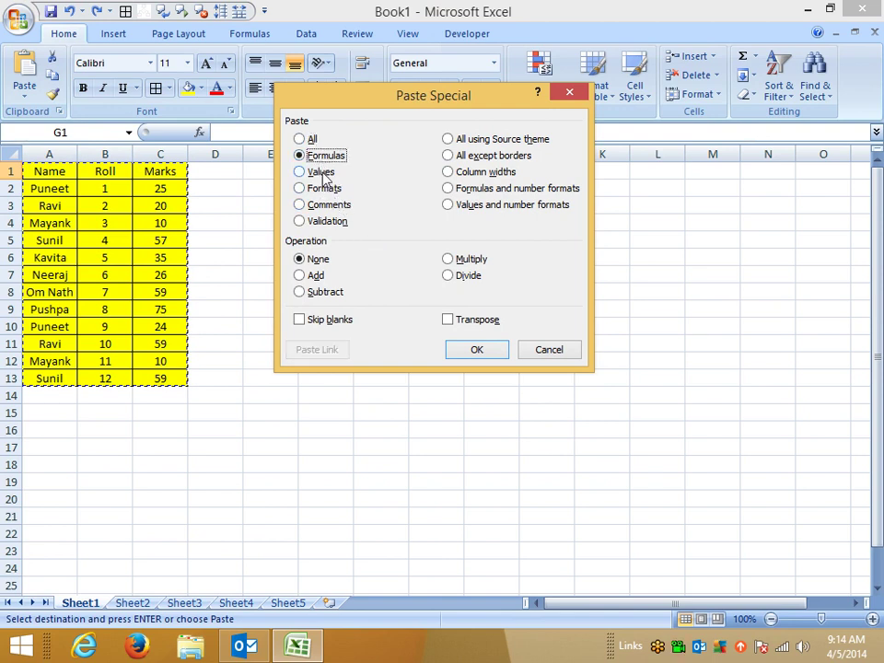
click(490, 353)
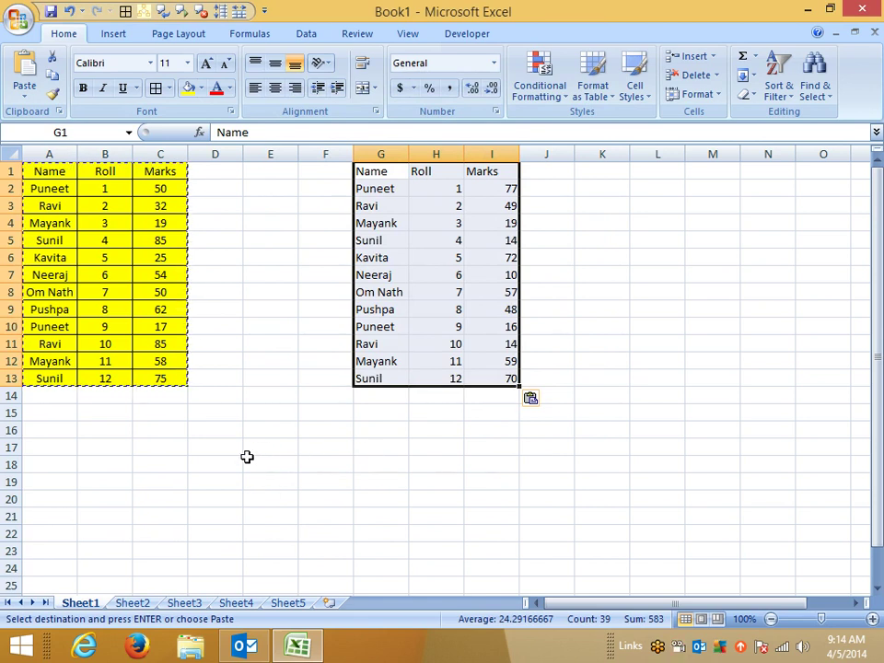
right_click(230, 434)
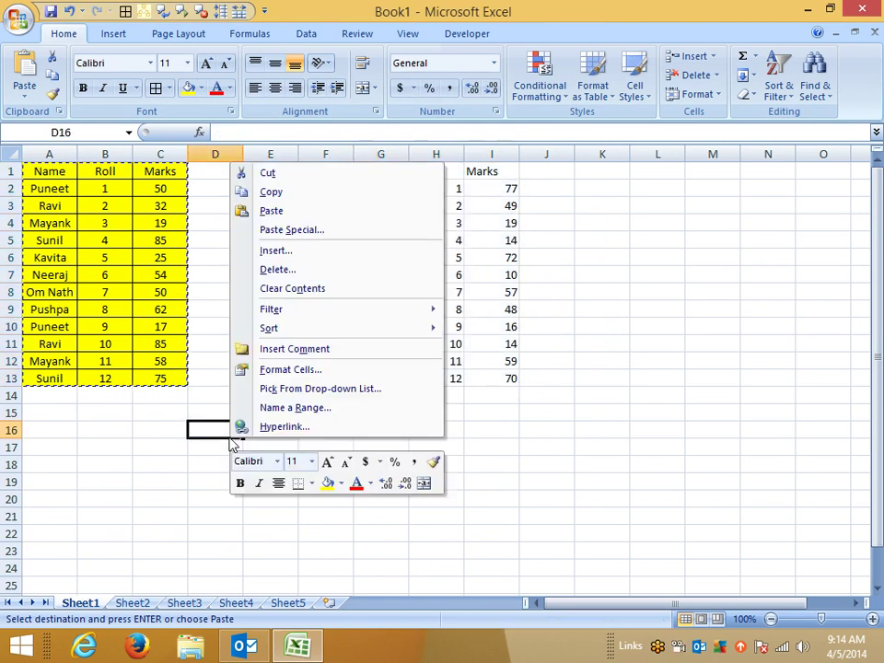
- Paste Special the copied table at D16 with Values only
click(268, 231)
click(149, 163)
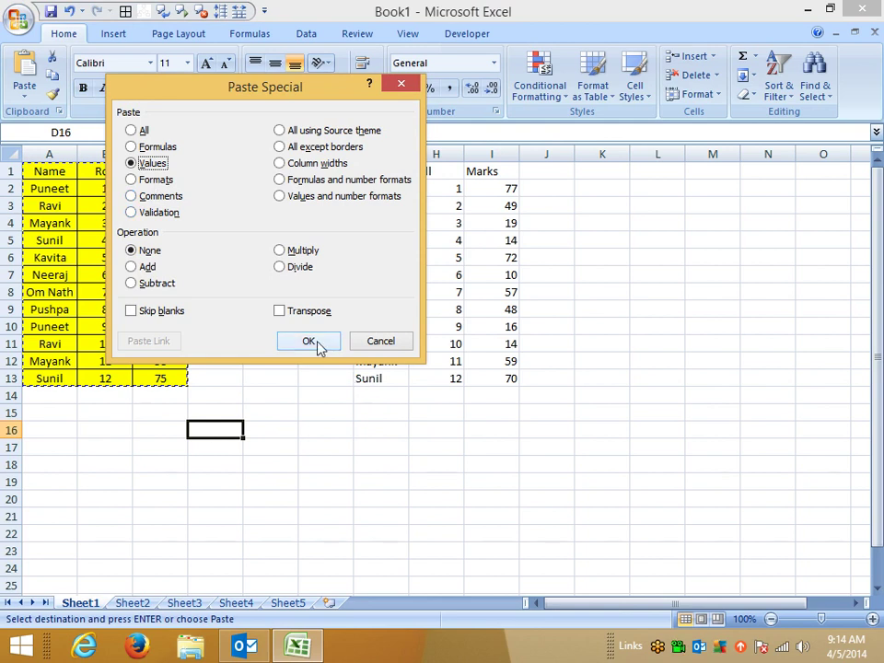
click(313, 343)
scroll(381, 460, down, 1)
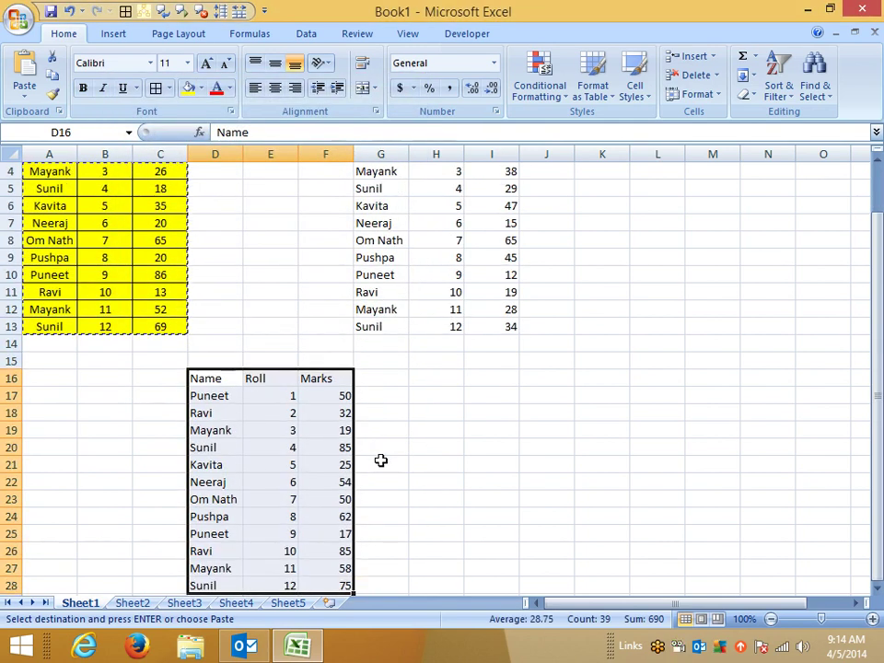
scroll(380, 460, up, 1)
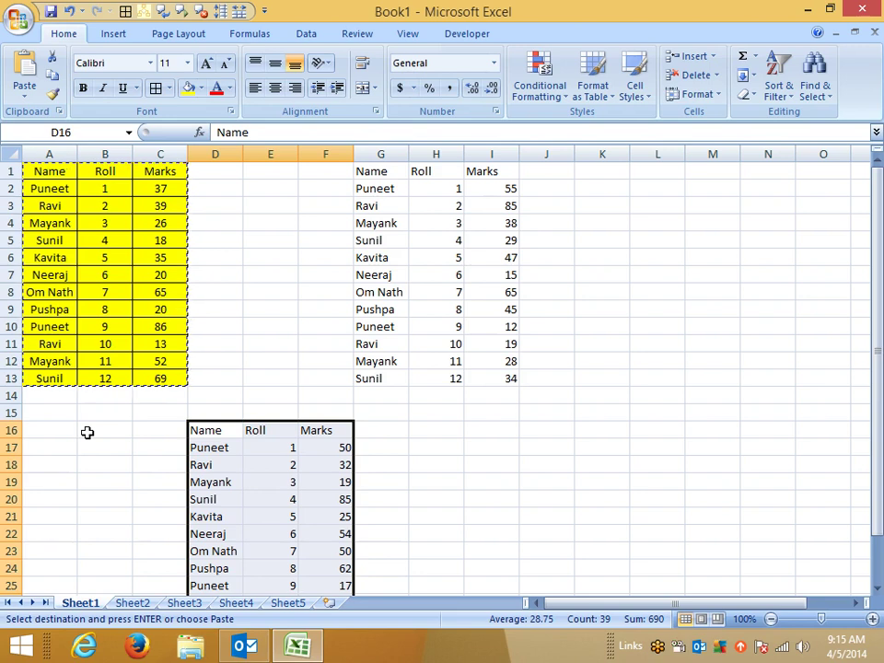
scroll(88, 432, down, 1)
scroll(88, 432, up, 1)
- Compare the H3 formula with the pasted lower-table values, then select I2:I13
click(432, 212)
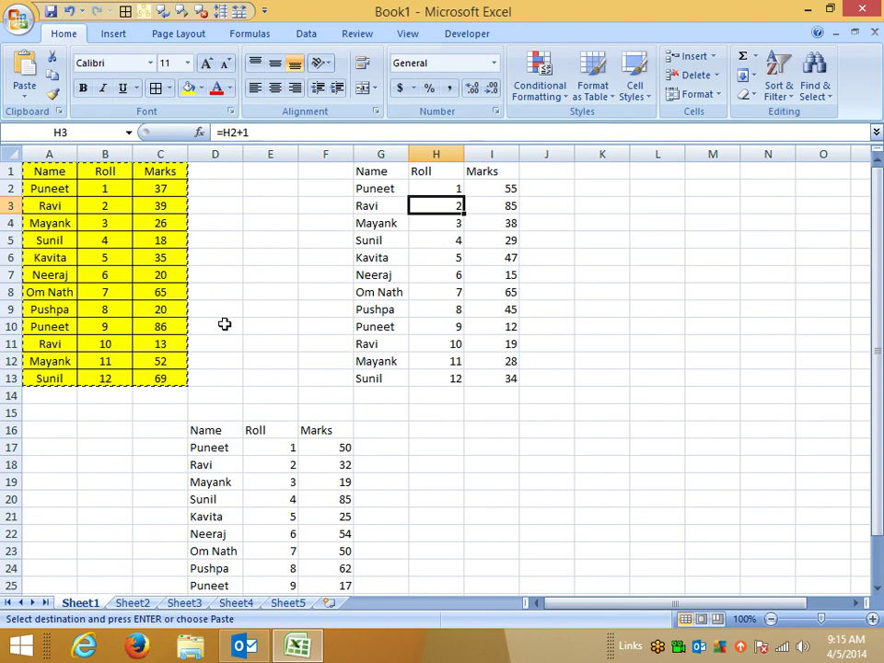
scroll(230, 340, down, 2)
click(282, 361)
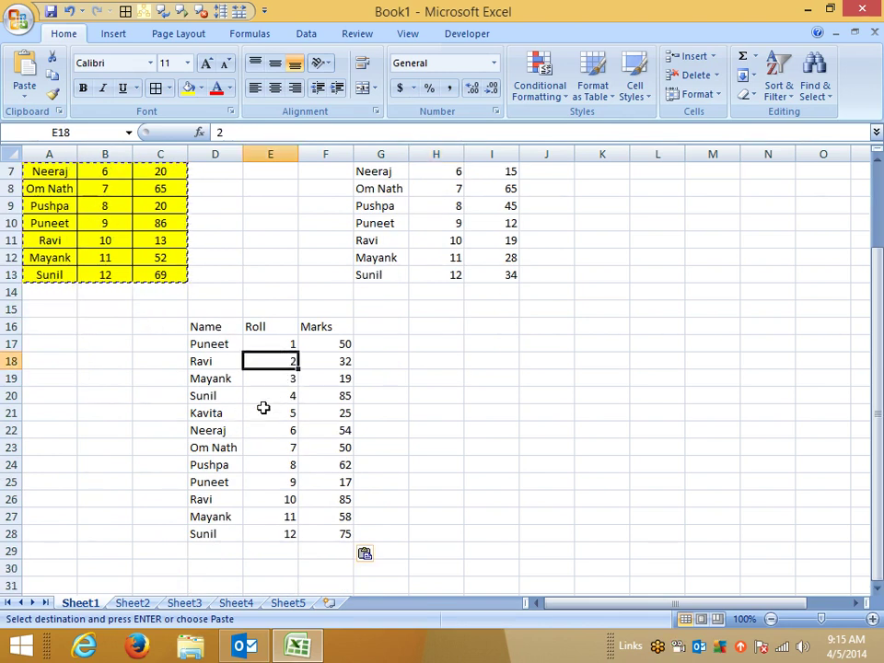
click(327, 411)
click(288, 445)
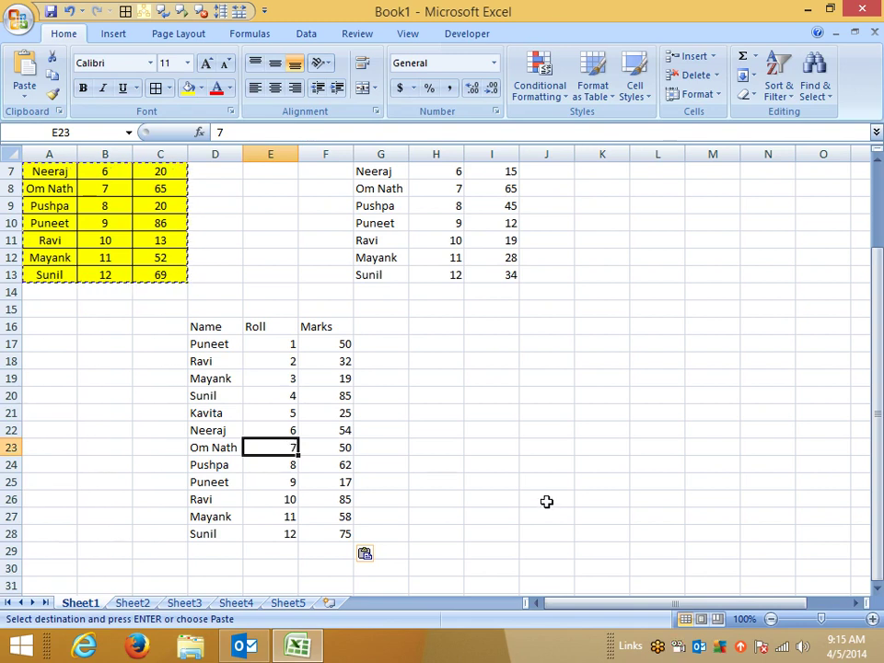
scroll(546, 497, up, 2)
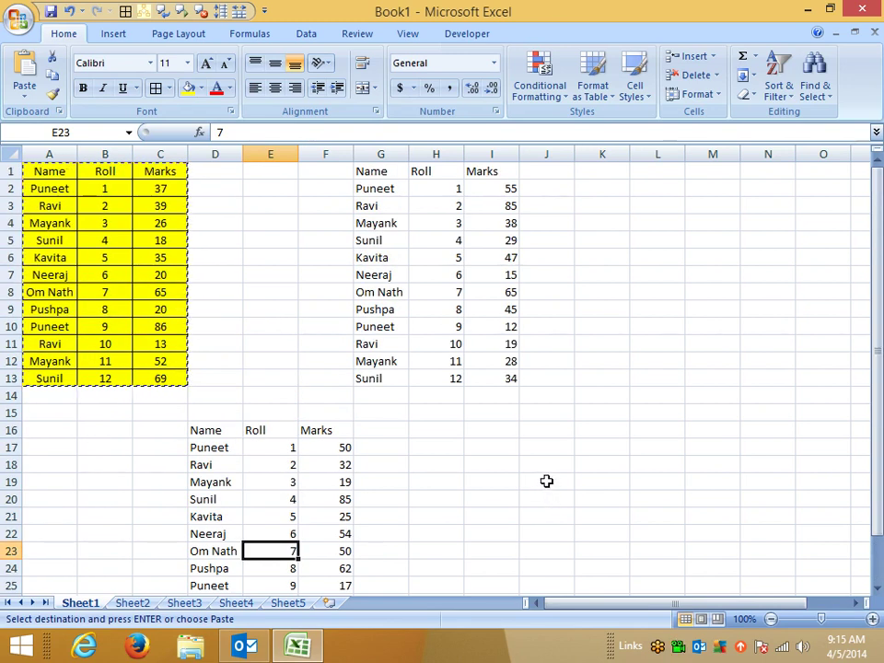
drag(492, 189, 494, 378)
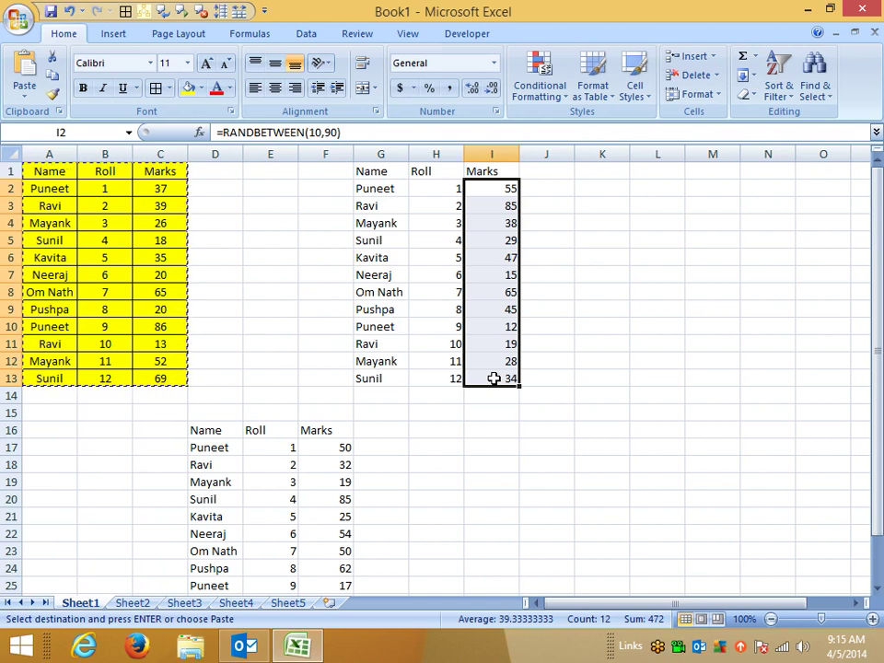
- Copy I2:I13 and Paste Special it over itself as Values, then clear the copy
key(Down)
key(Down)
key(Up)
key(Up)
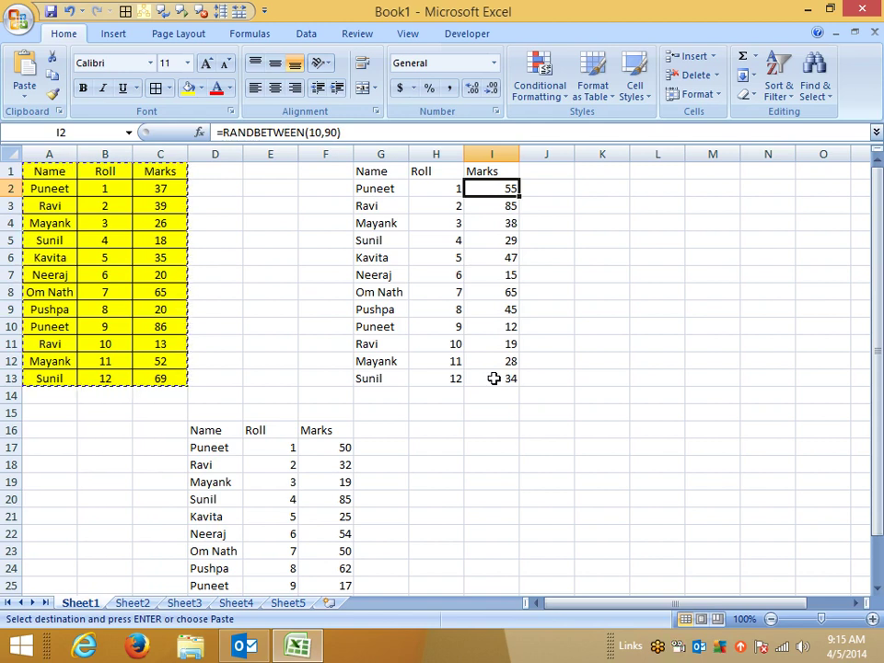
shift+click(493, 379)
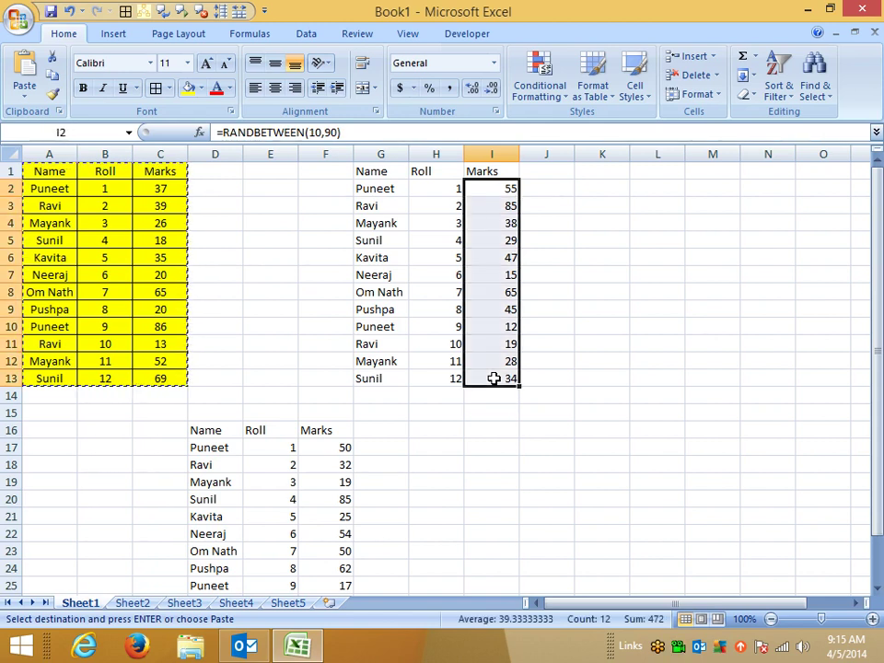
key(ctrl+c)
right_click(503, 320)
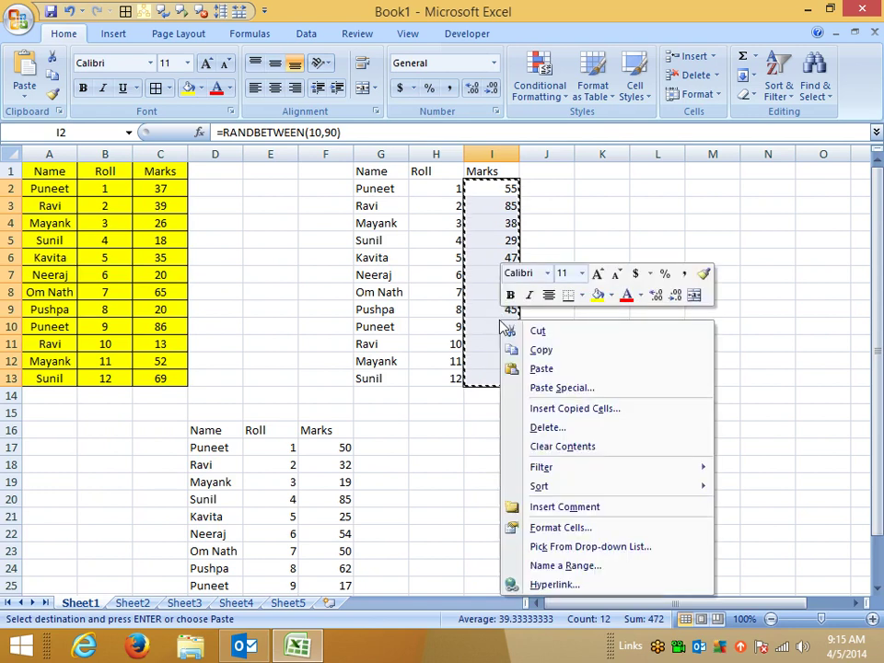
click(555, 390)
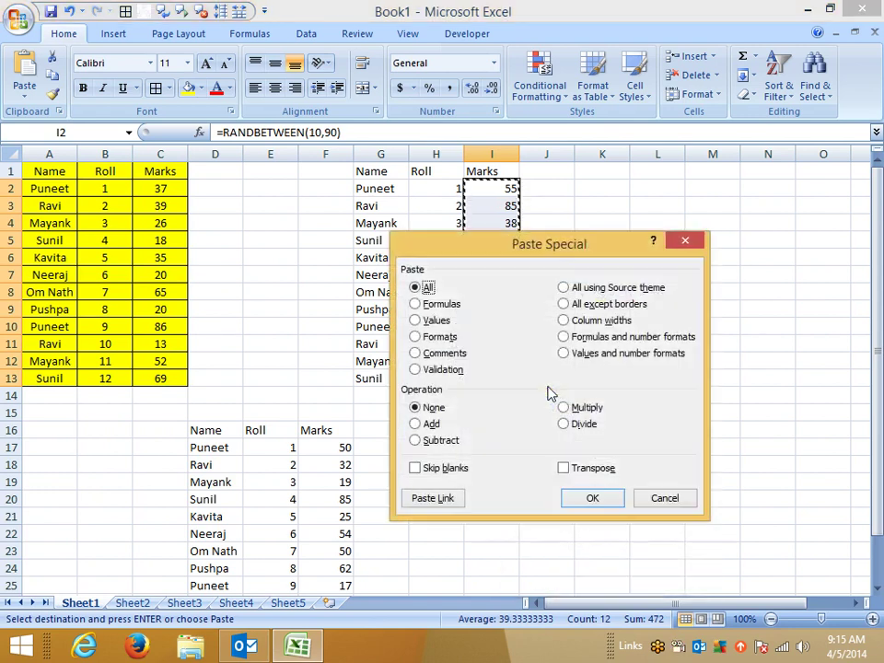
click(435, 320)
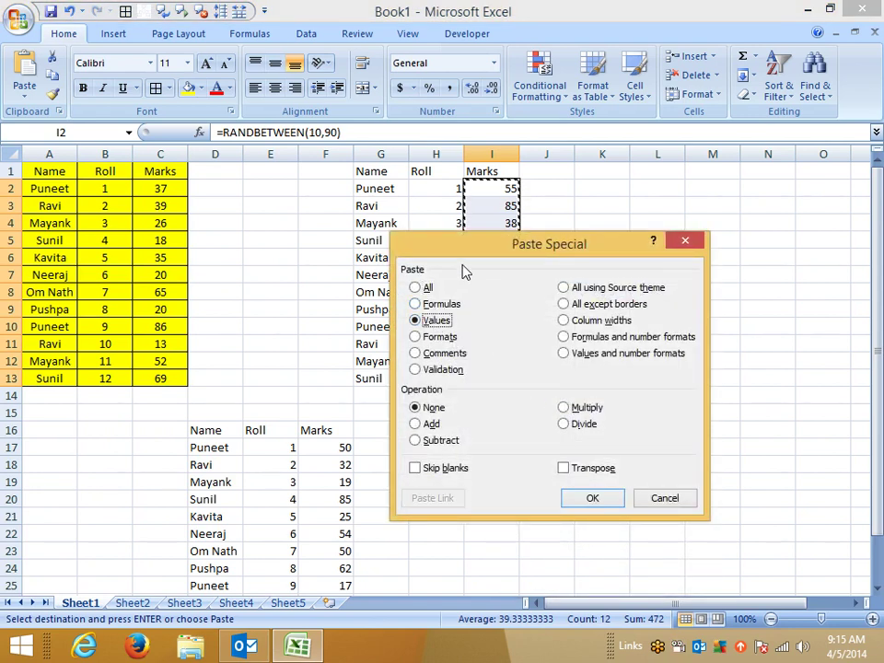
drag(463, 248, 591, 150)
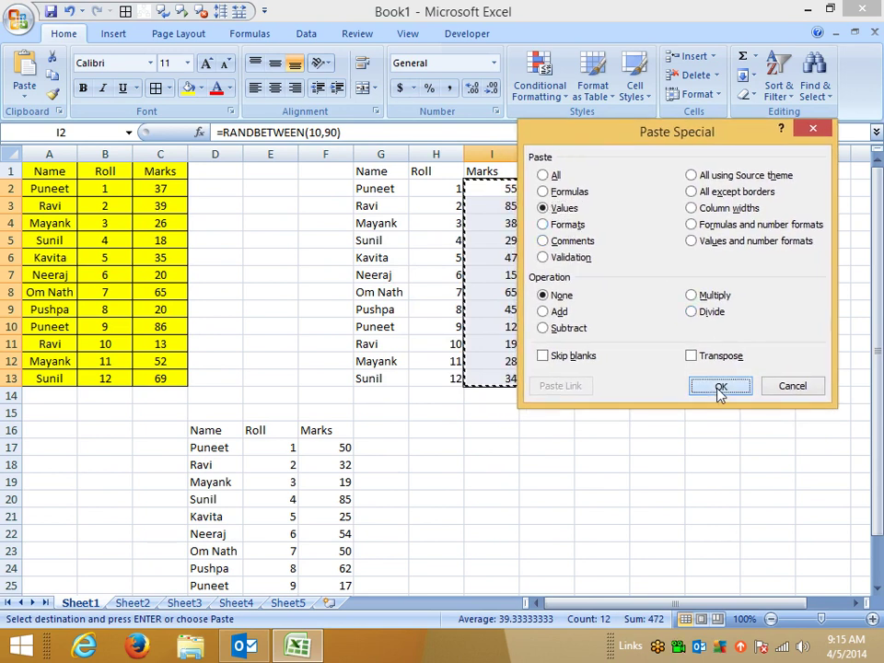
click(718, 388)
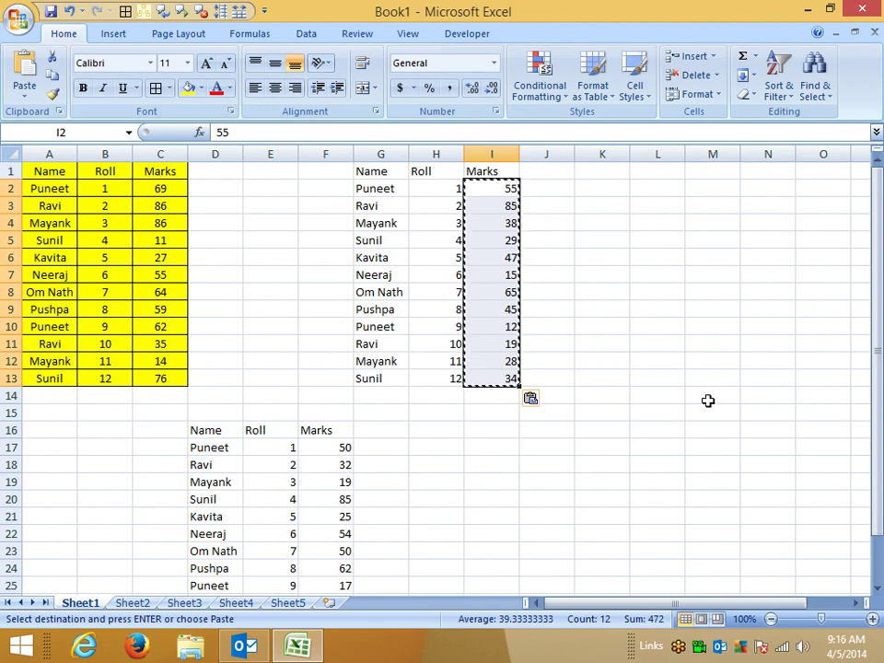
key(Escape)
key(Left)
- Select and copy H2:H13, closing the context menu without pasting
key(ctrl+shift+Down)
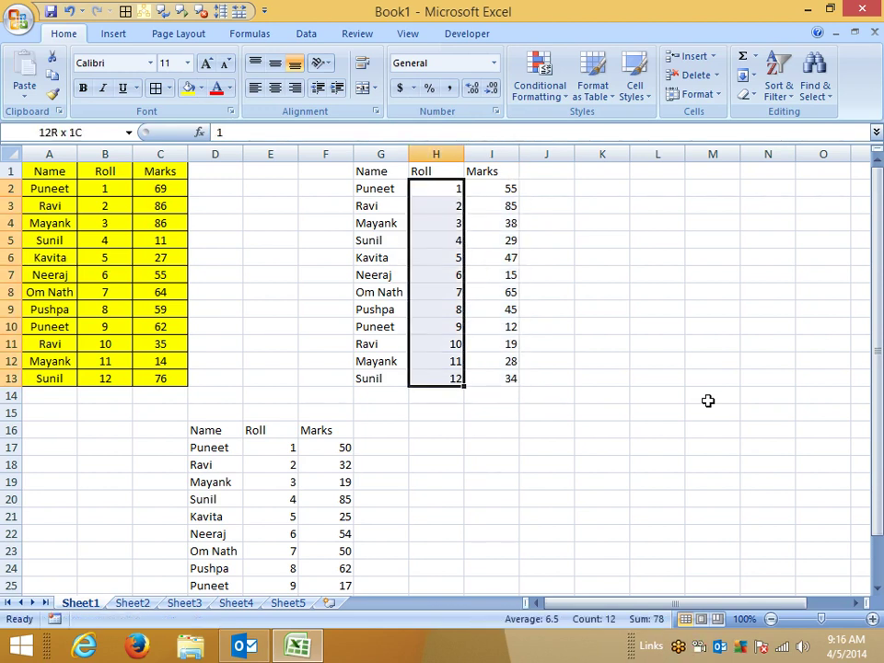
key(ctrl+c)
right_click(454, 261)
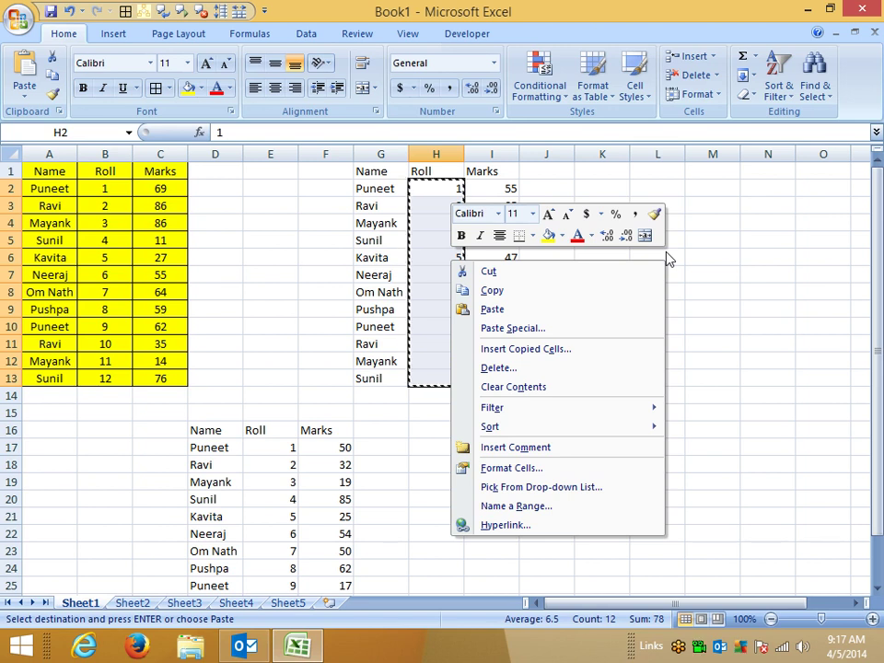
click(380, 428)
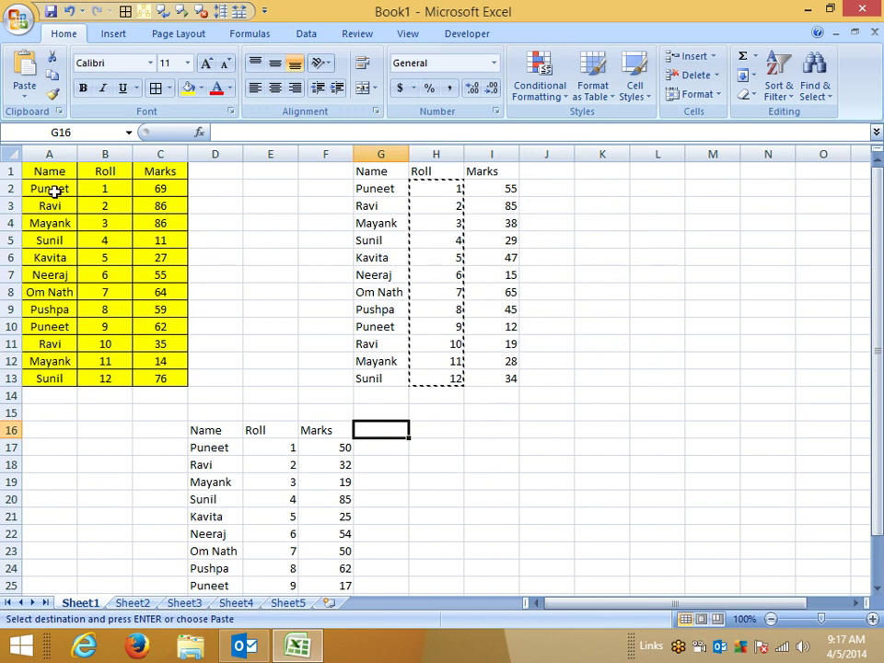
- Copy the student table A1:C13 and paste only its yellow formatting, without values, at H16
drag(49, 171, 174, 389)
key(ctrl+c)
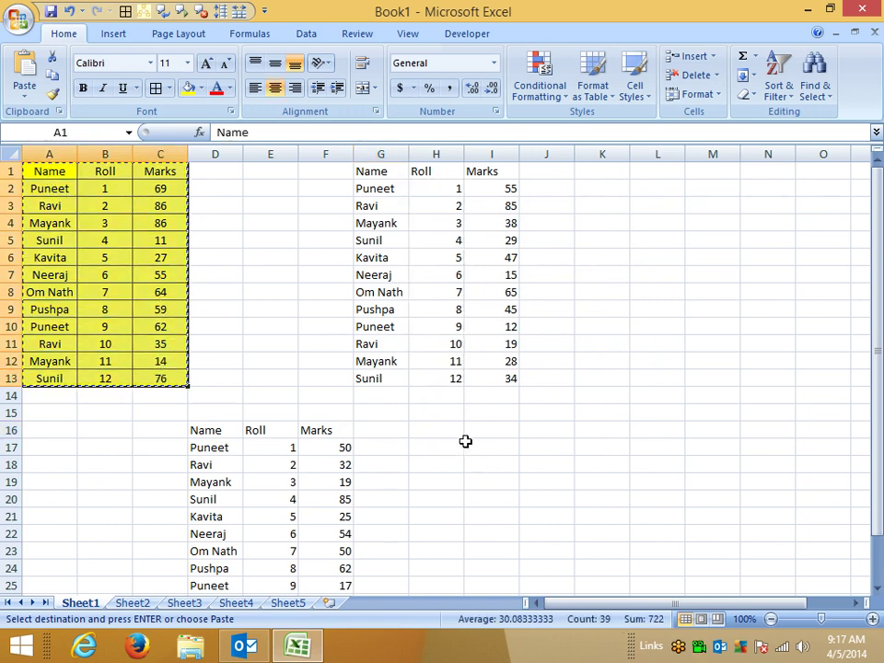
click(436, 429)
right_click(438, 430)
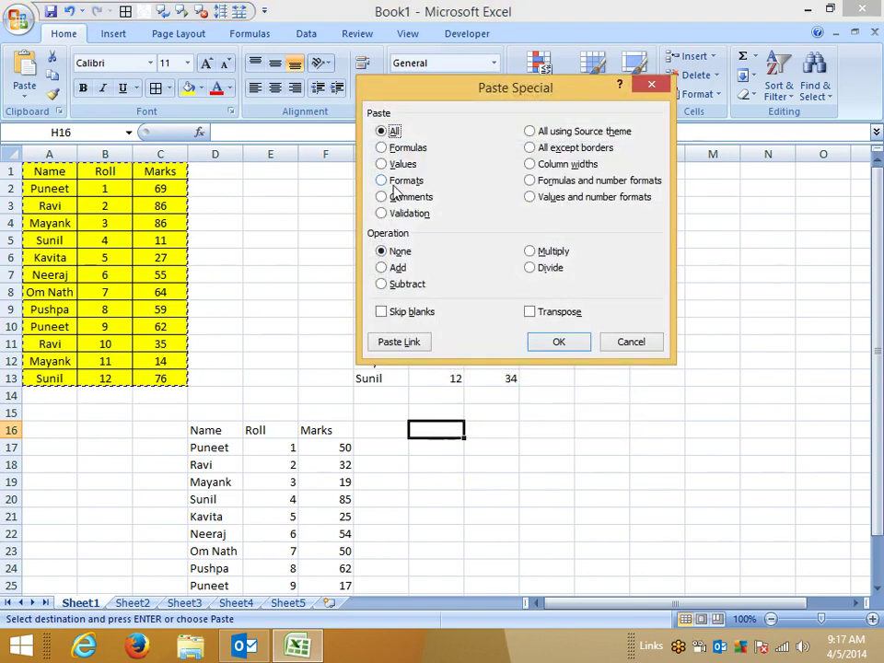
click(399, 181)
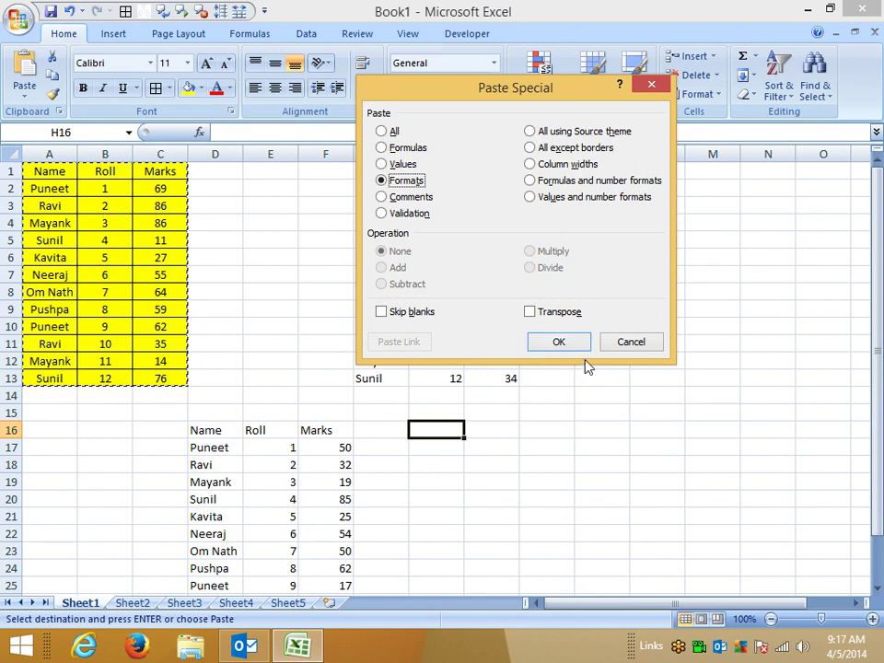
click(558, 341)
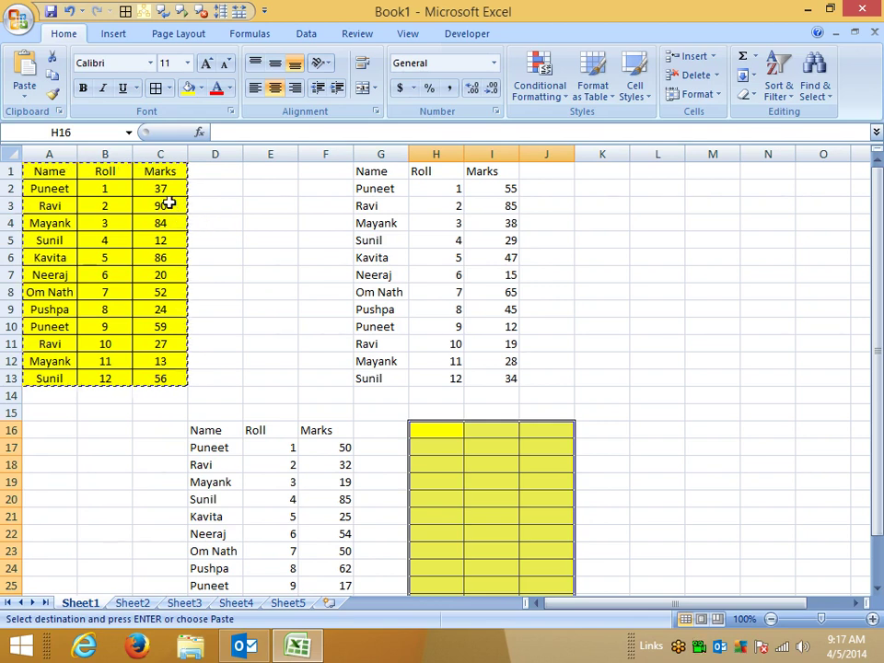
click(229, 190)
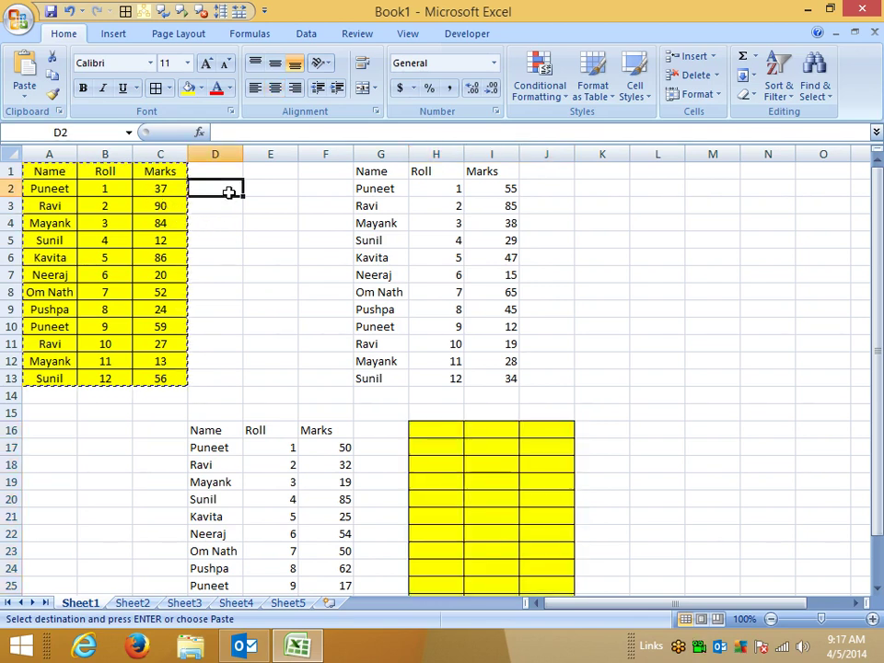
drag(232, 153, 547, 152)
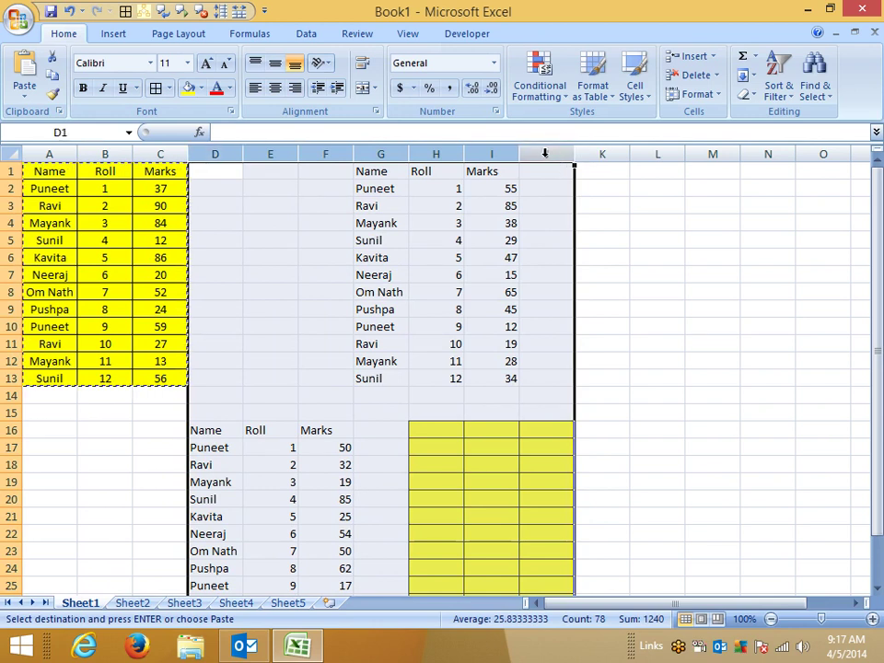
- Delete the selected columns D through J, removing the extra table copies
right_click(546, 152)
click(590, 264)
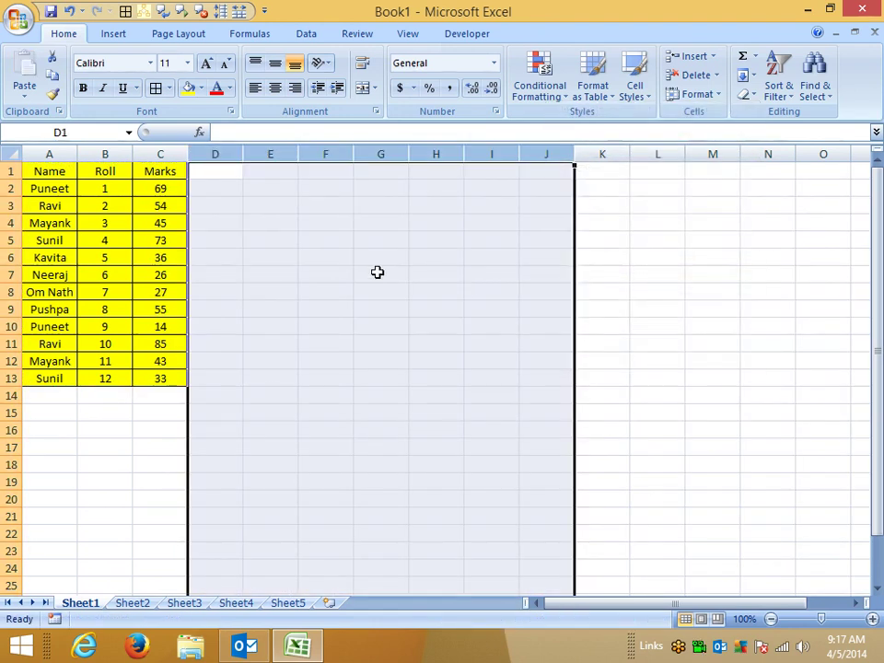
click(348, 259)
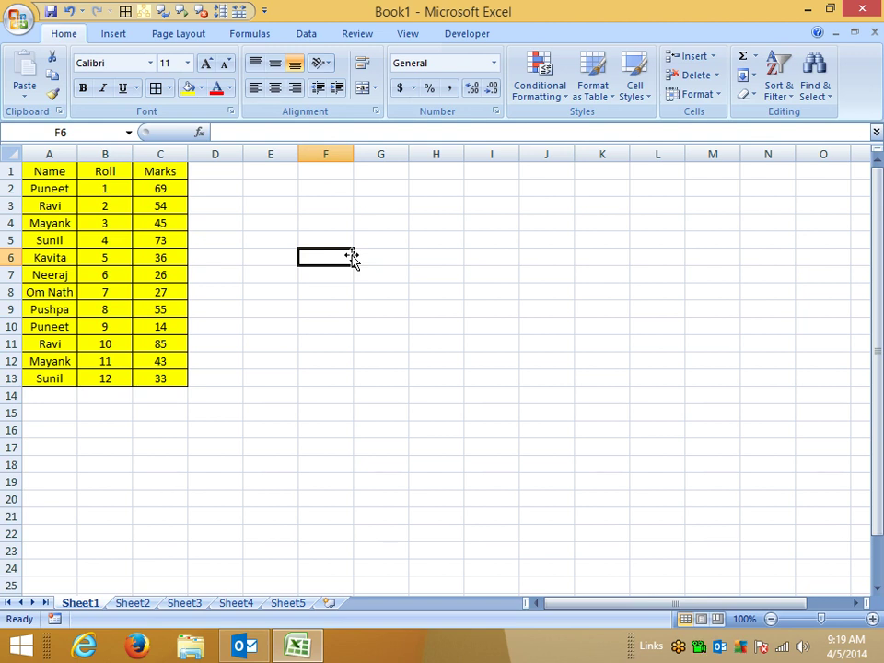
- Insert a comment on the Marks header C1, leaving only the author label as its text
click(174, 171)
right_click(174, 171)
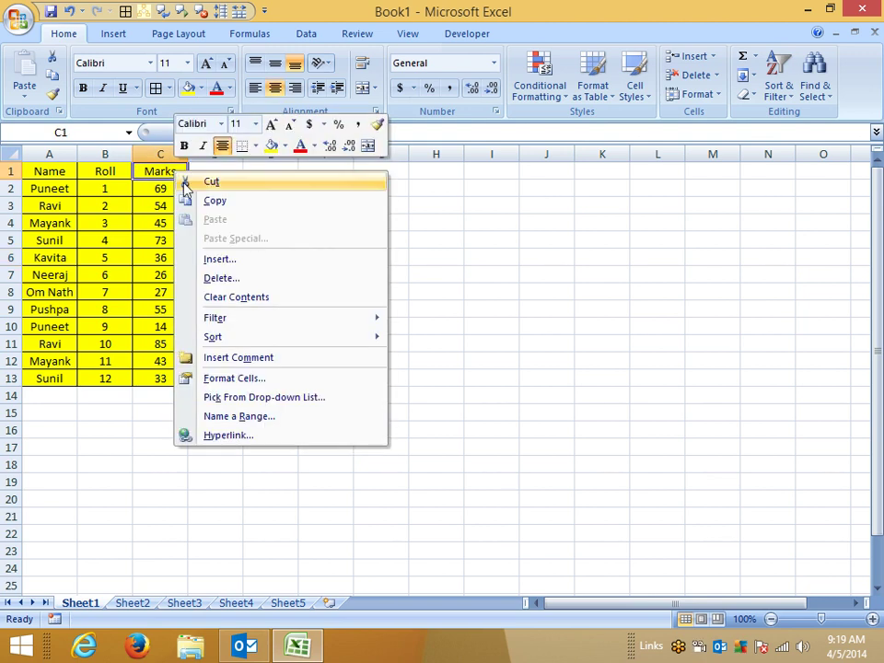
click(257, 358)
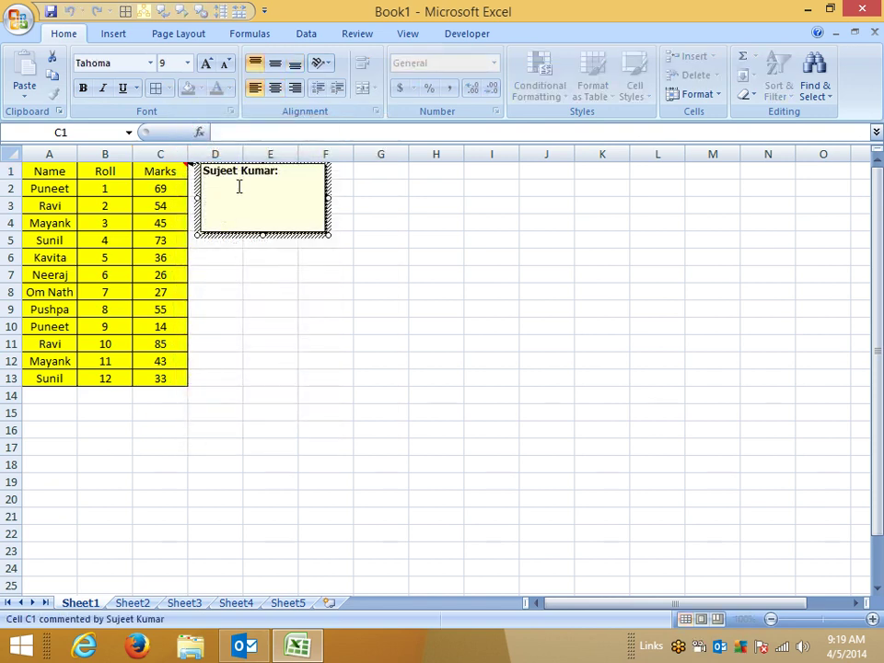
drag(296, 174, 200, 171)
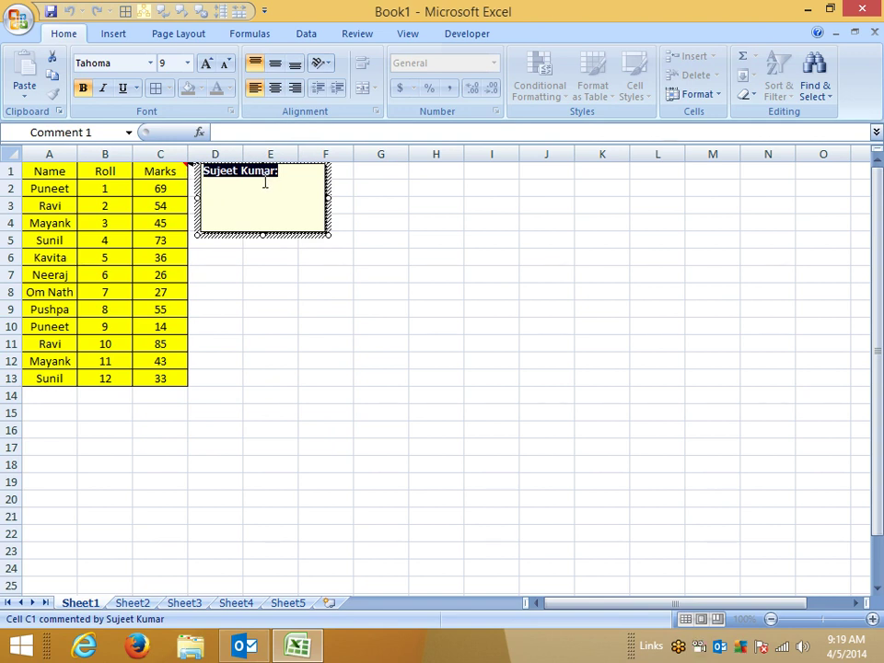
click(562, 359)
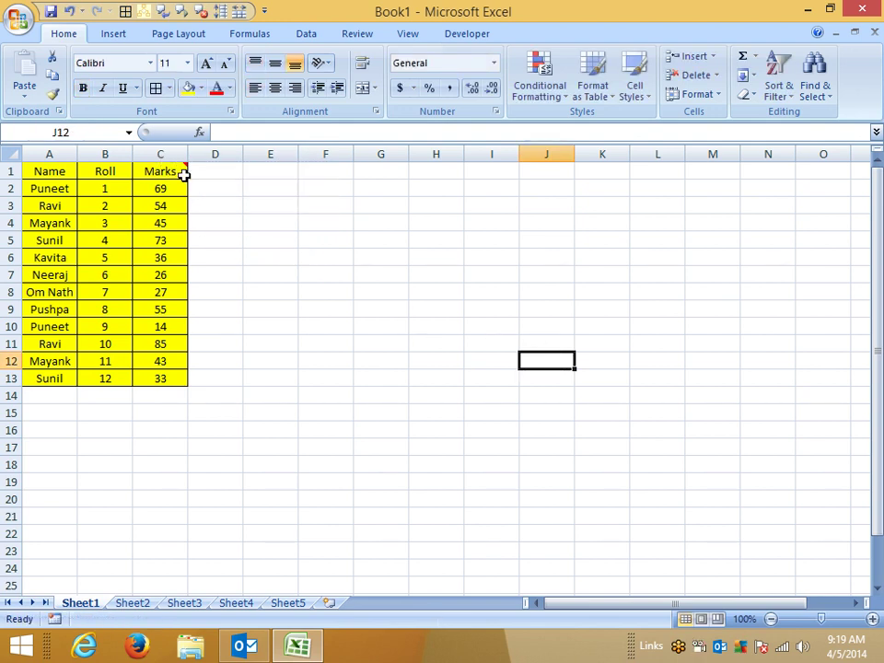
- Copy C1 and Paste Special only its comment into G2:G13
key(Left)
key(Left)
key(Left)
key(Left)
key(Left)
key(Left)
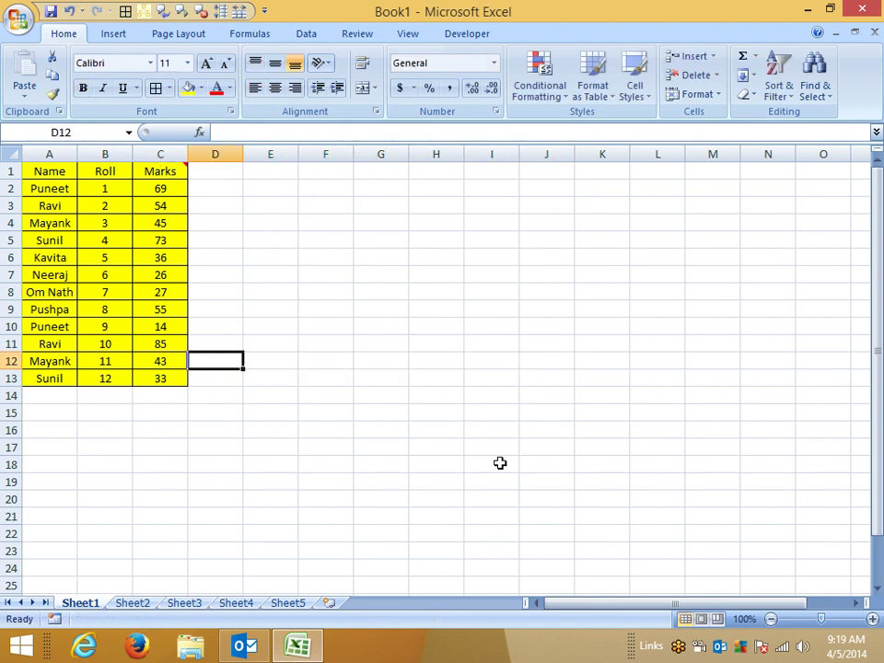
key(Up)
key(Up)
key(Up)
key(Left)
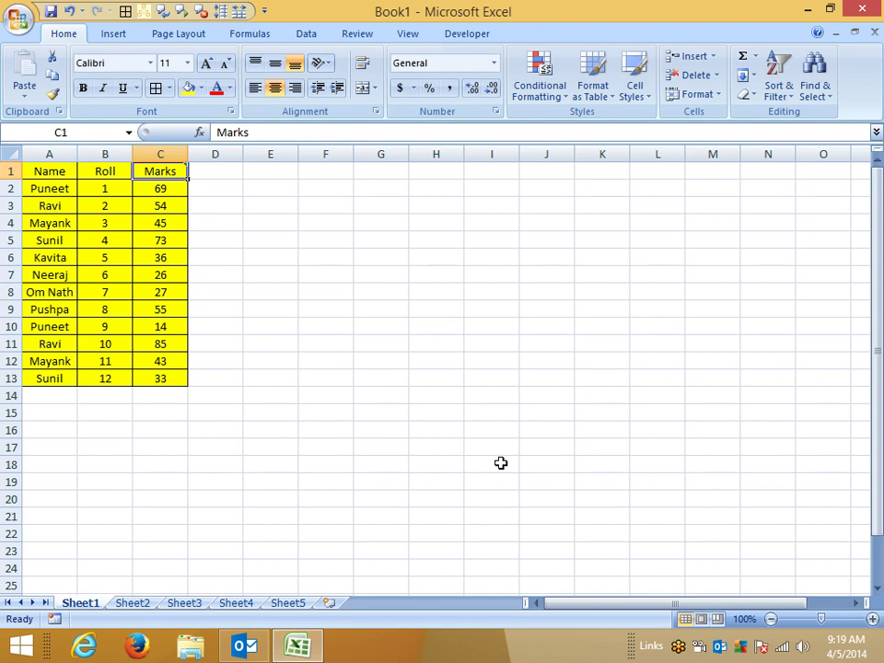
key(ctrl+c)
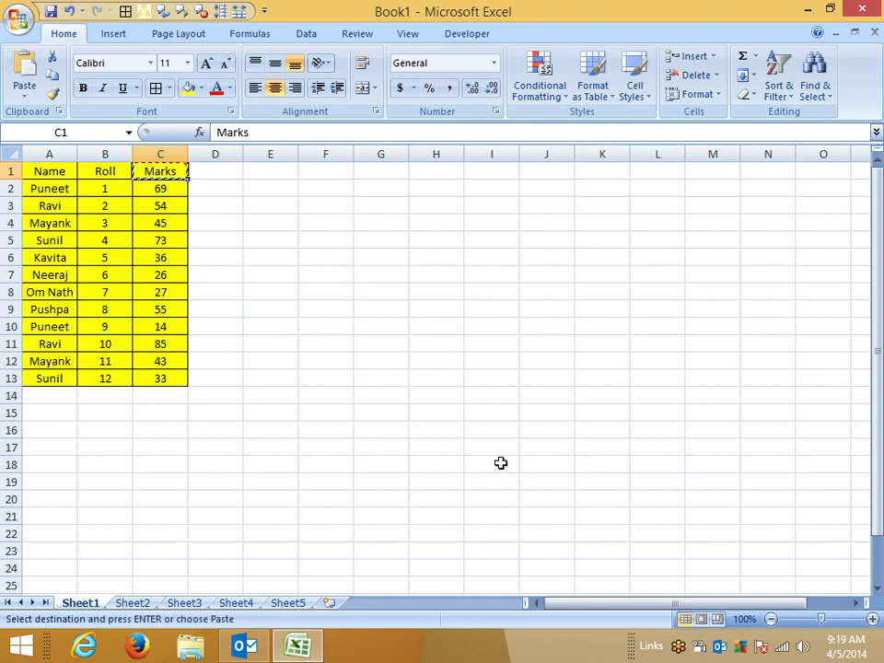
drag(404, 193, 379, 378)
right_click(378, 317)
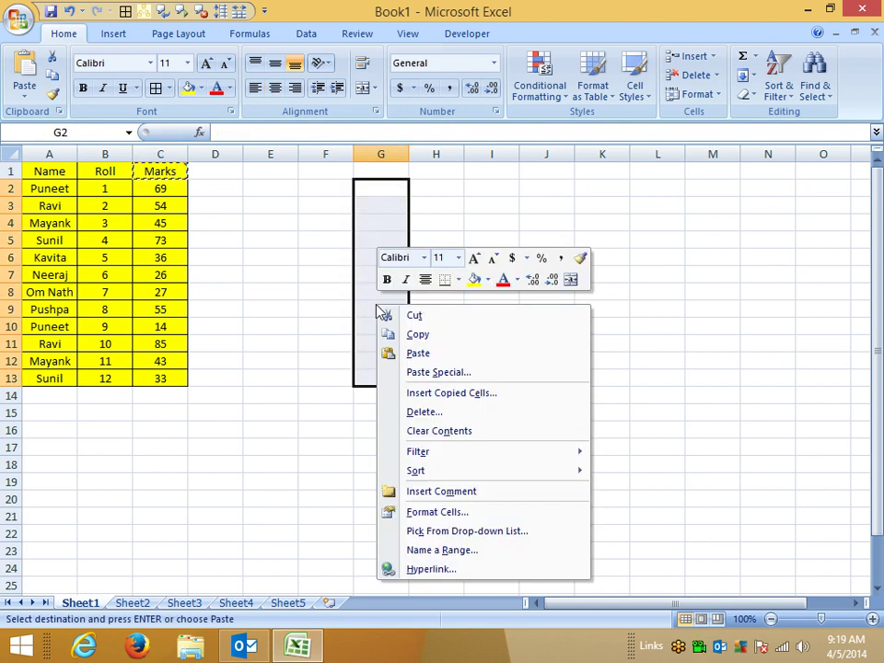
click(404, 375)
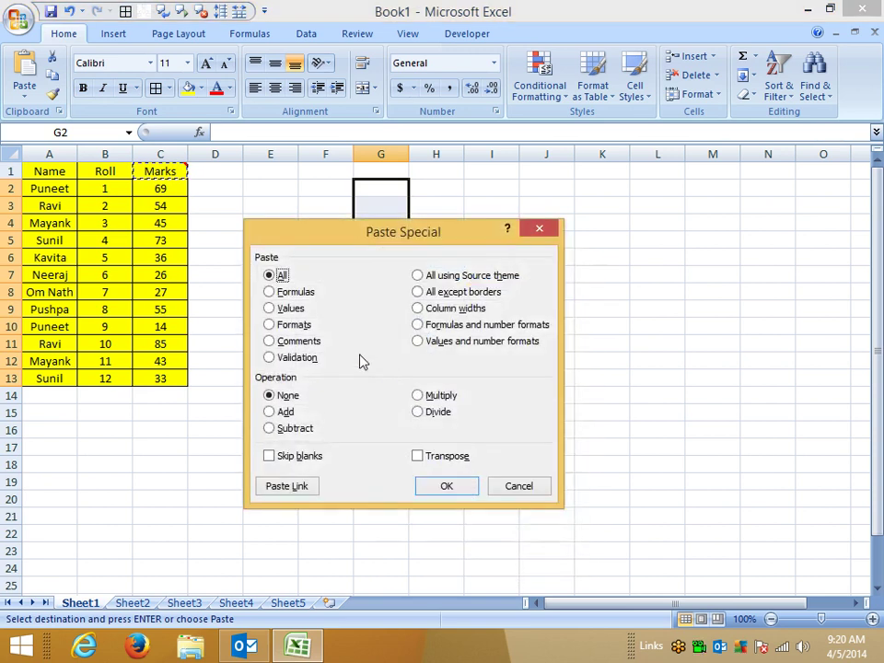
click(299, 341)
click(452, 486)
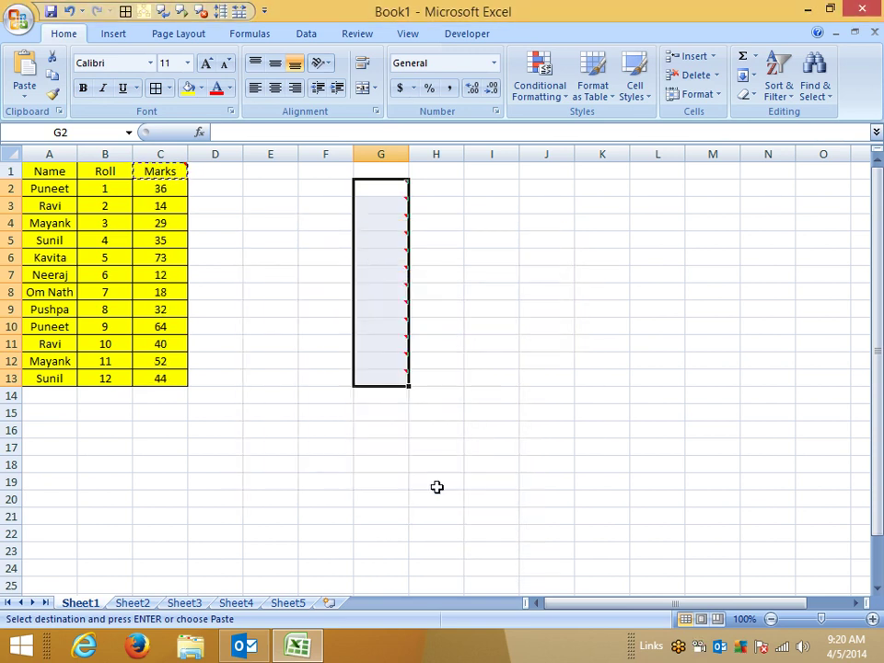
click(270, 395)
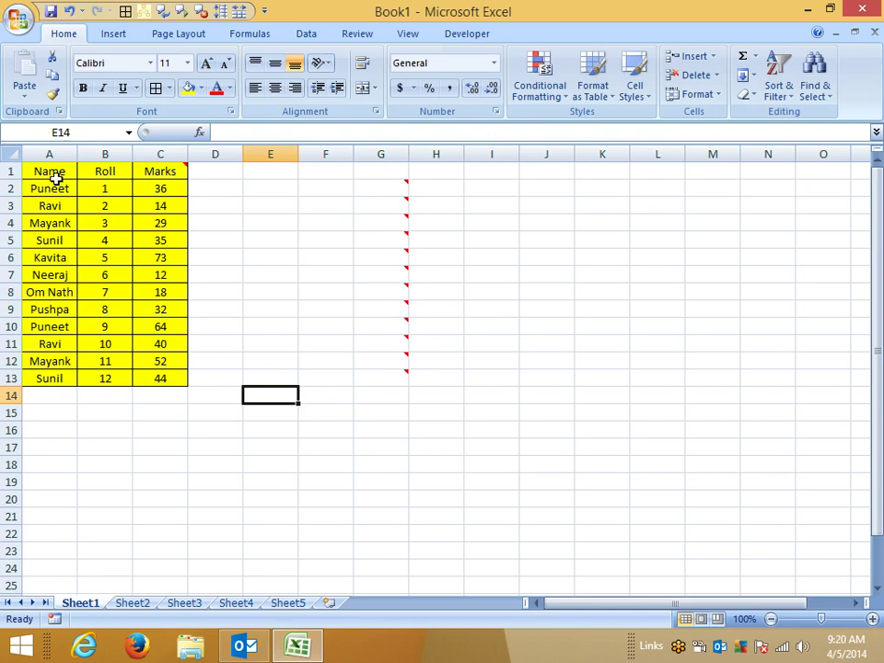
- Paste a copy of A1:C13 at I3 using Paste Special 'All except borders'
drag(54, 177, 158, 381)
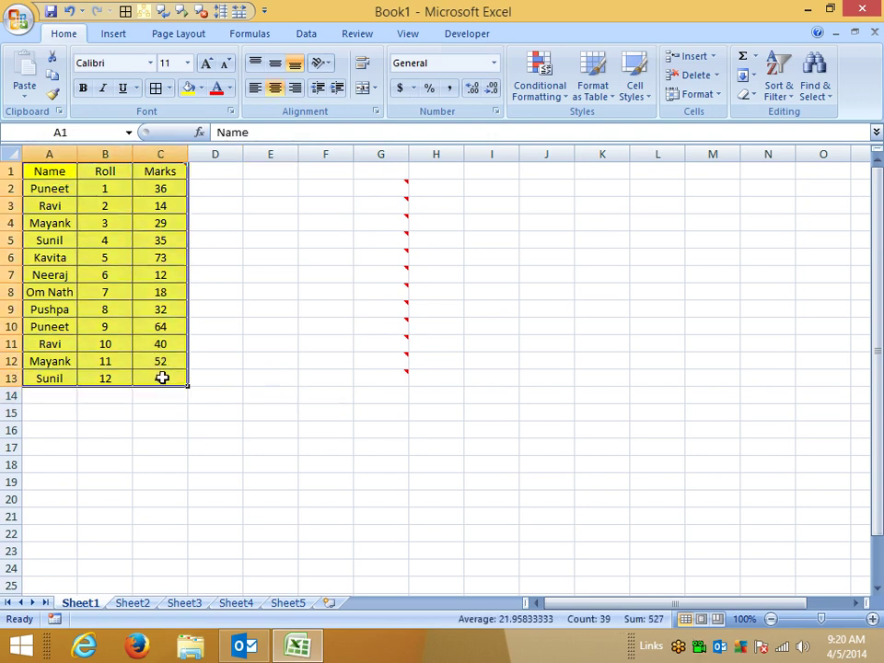
key(ctrl+c)
click(492, 206)
right_click(491, 206)
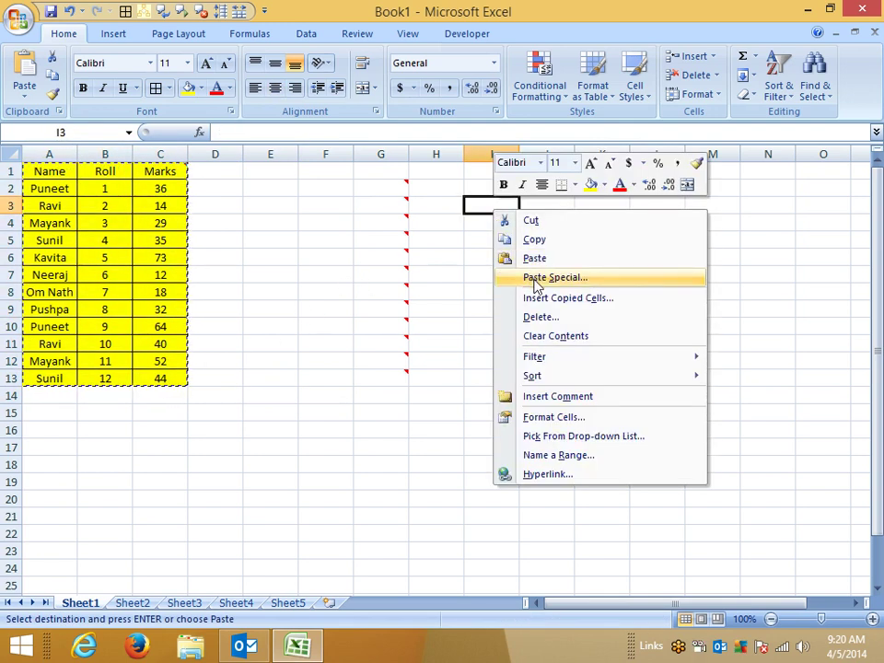
click(615, 279)
click(564, 199)
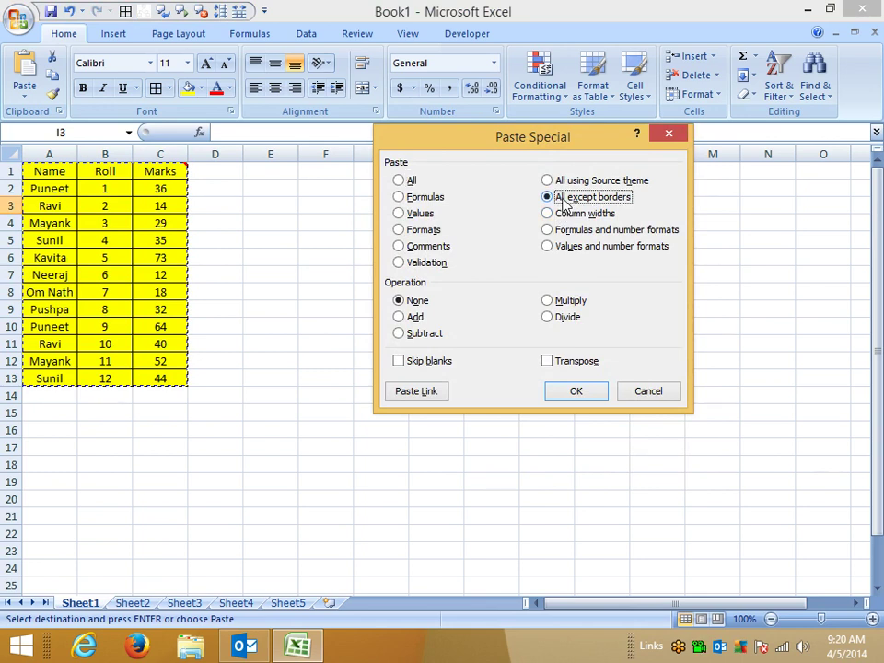
click(572, 390)
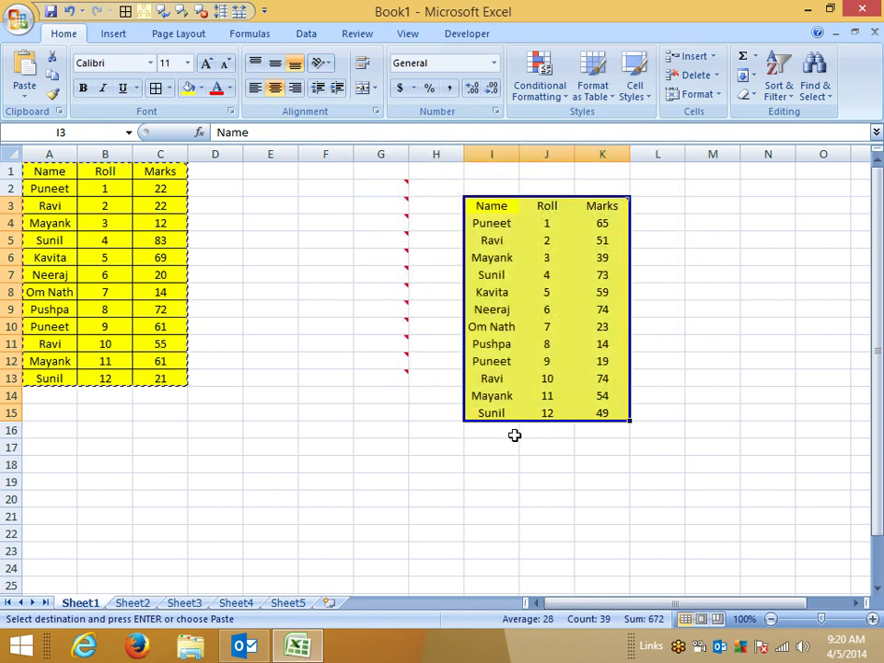
click(381, 395)
mouse_move(380, 153)
mouse_down()
mouse_move(709, 173)
mouse_move(681, 164)
mouse_up()
- Delete columns G through M and recalculate the random Marks values with F9
right_click(668, 156)
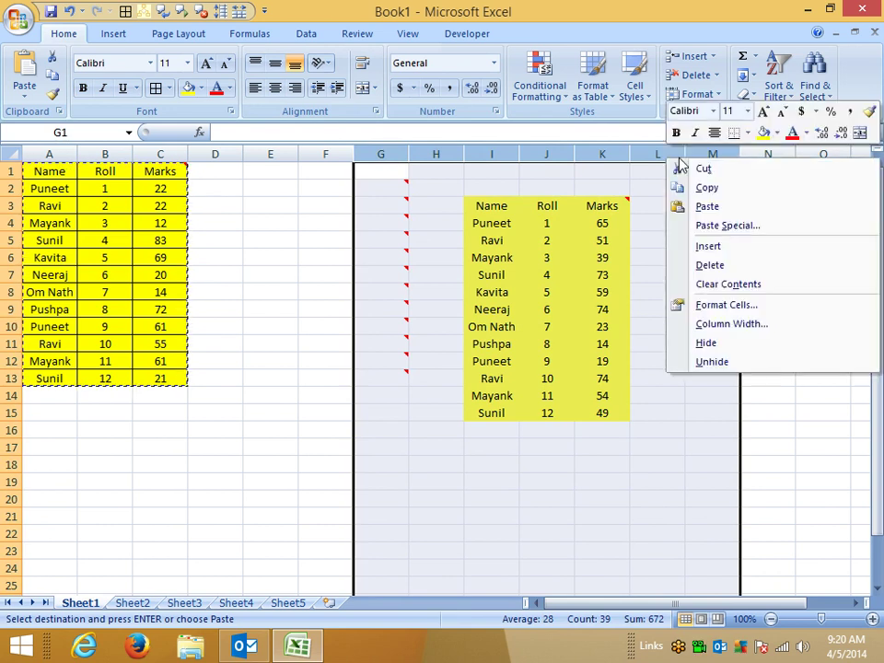
click(710, 266)
right_click(376, 207)
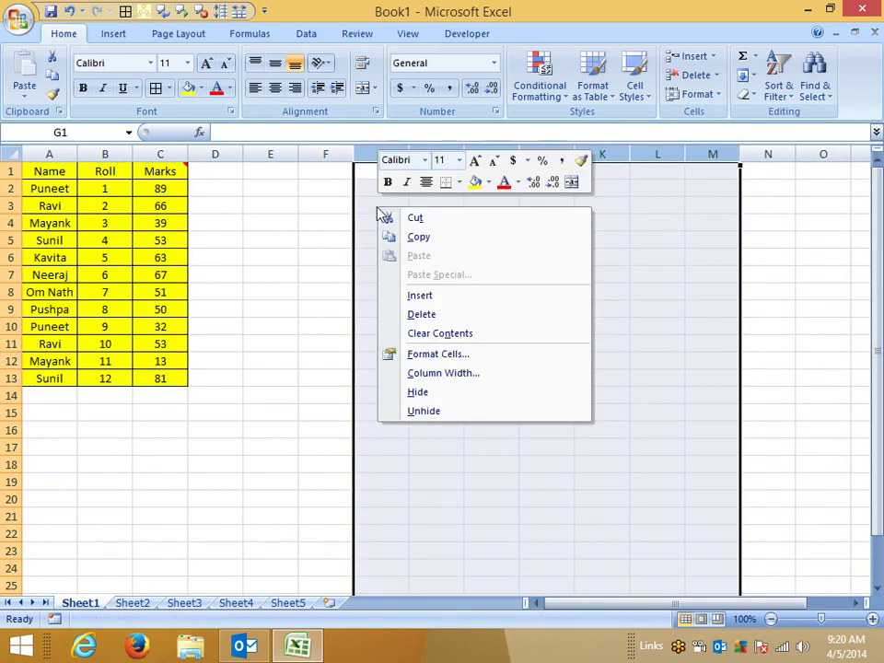
click(309, 221)
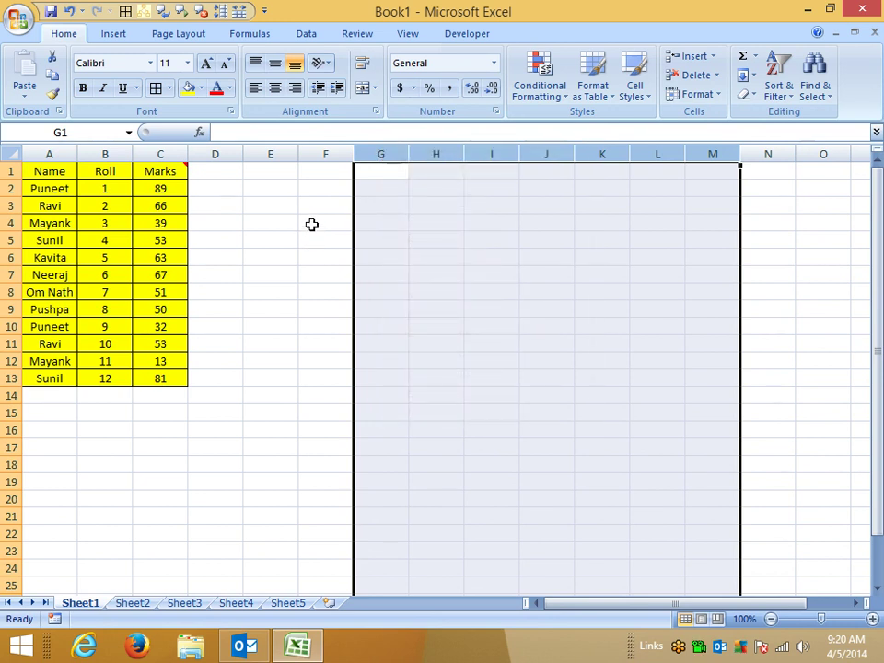
click(149, 235)
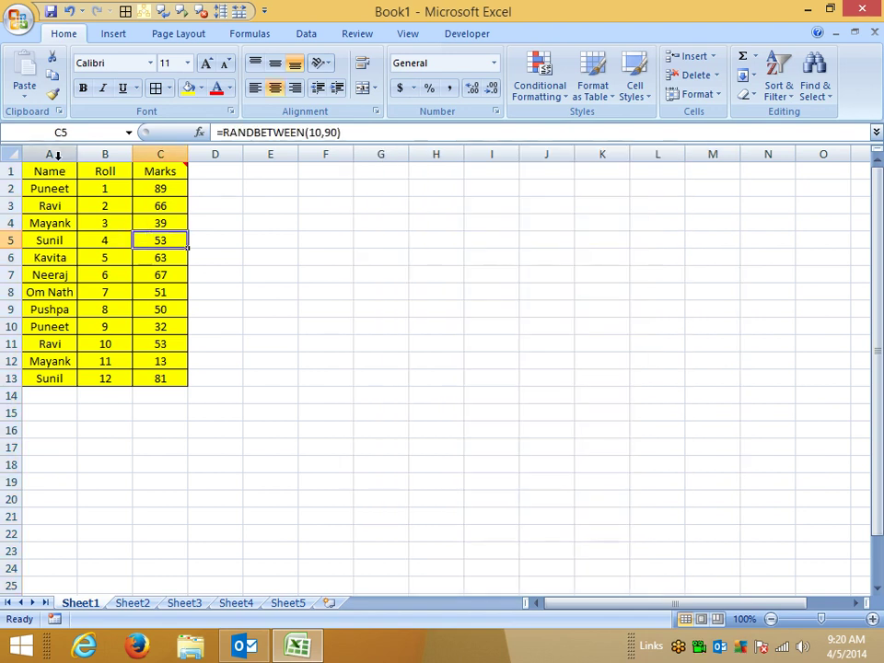
key(F9)
key(F9)
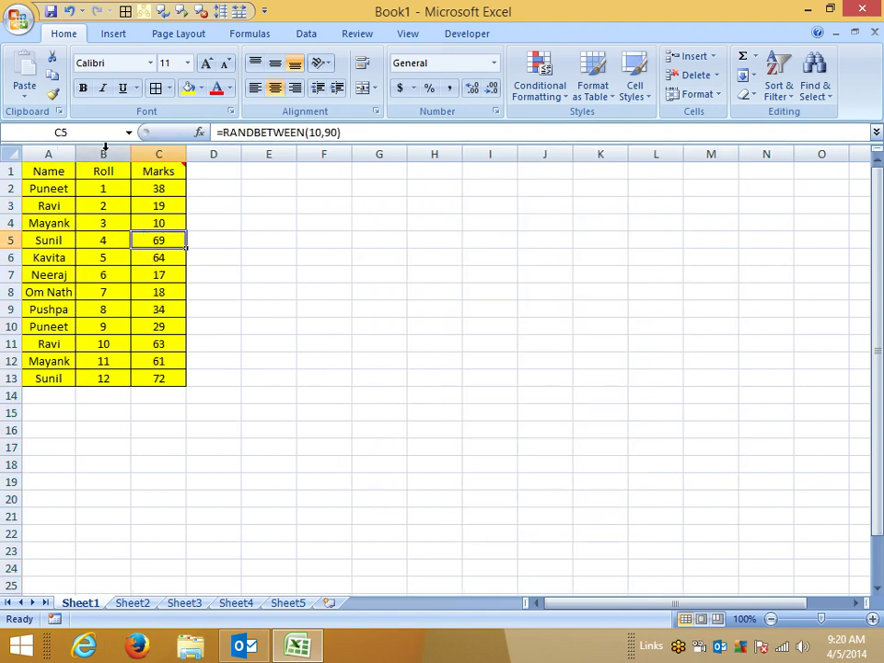
- Autofit the Roll and Marks columns and copy the student table A1:C13
double_click(130, 151)
double_click(161, 153)
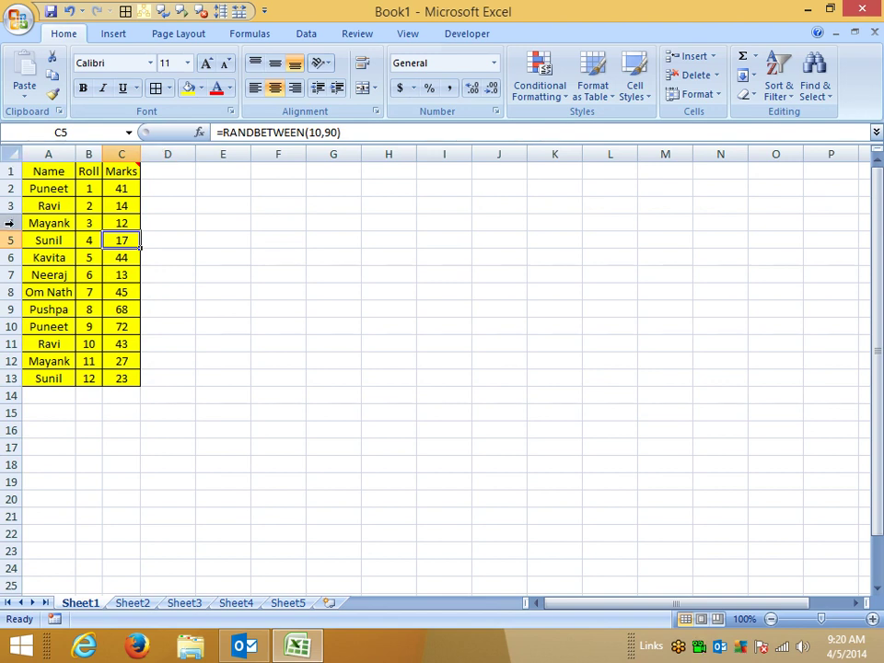
drag(44, 171, 121, 376)
key(ctrl+c)
- On Sheet2, widen columns A, B and C, then paste the copied table at A1
click(136, 606)
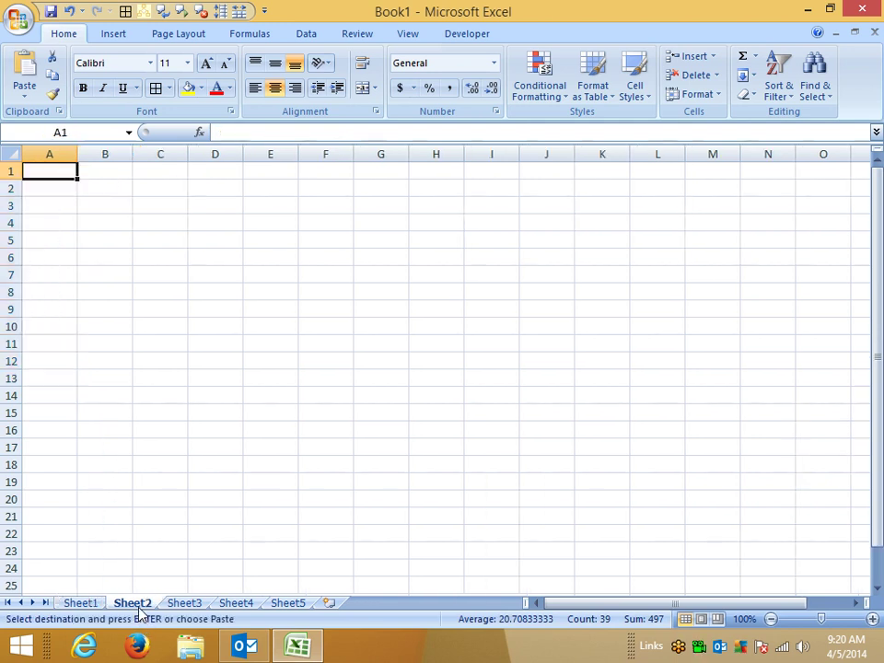
drag(76, 154, 107, 154)
drag(164, 154, 182, 154)
drag(237, 153, 279, 154)
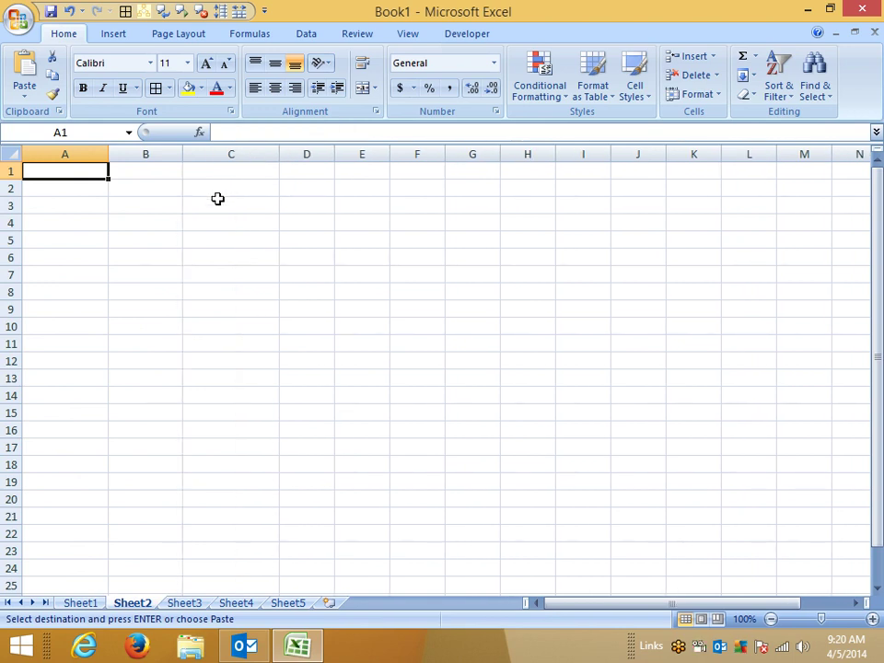
key(ctrl+v)
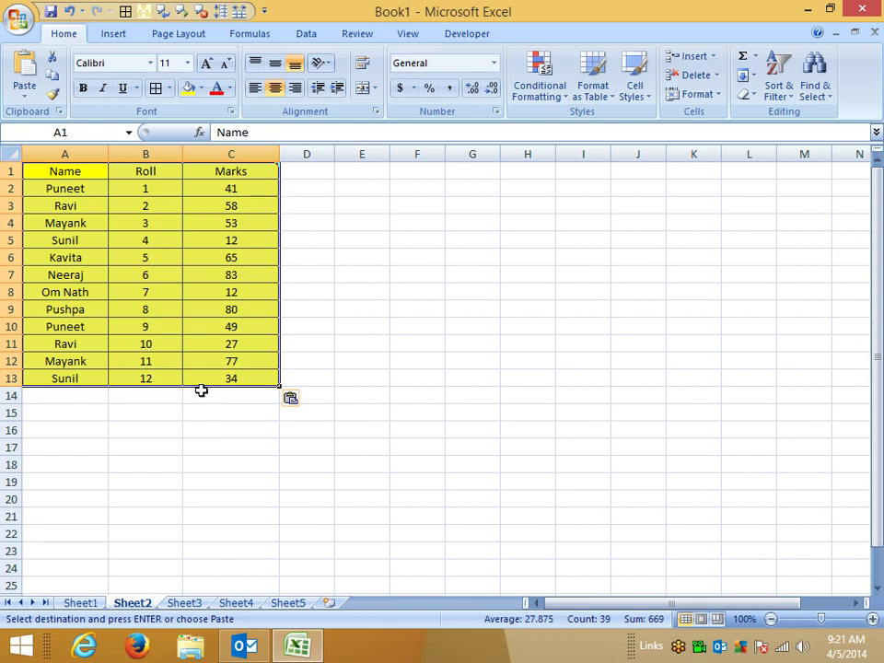
- Apply the original table's column widths to columns A–C via Paste Special 'Column widths'
right_click(180, 285)
click(228, 352)
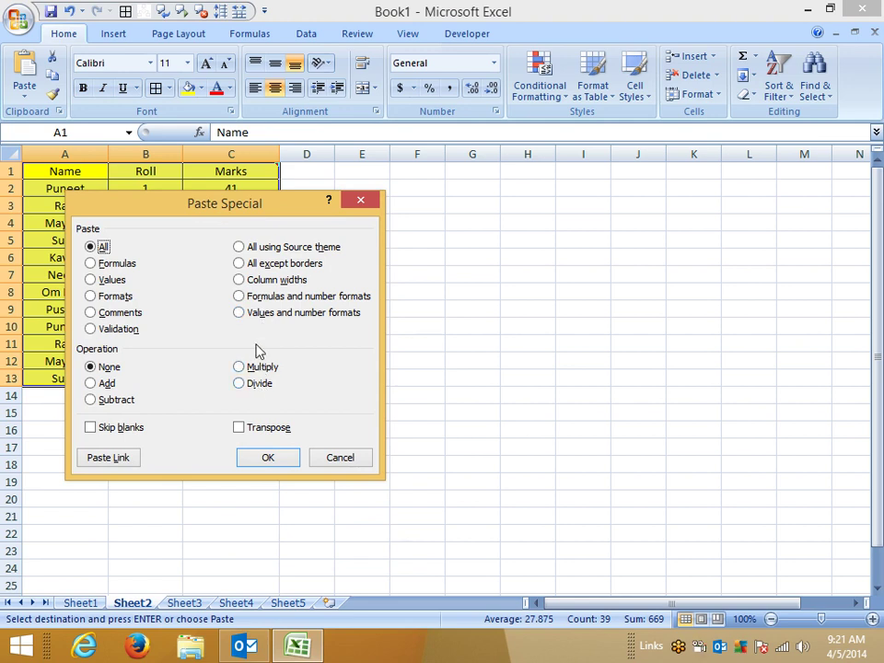
click(241, 280)
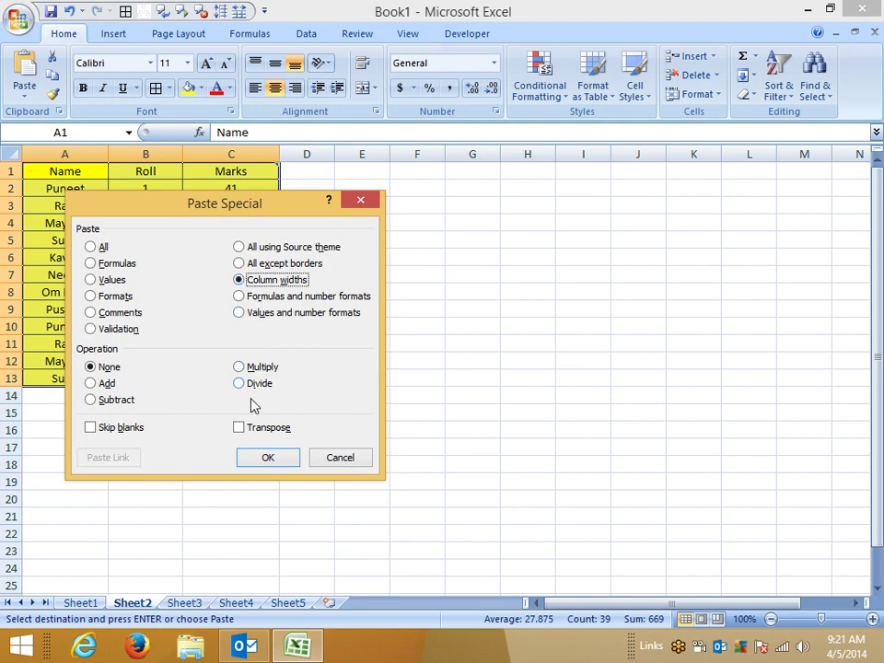
click(267, 457)
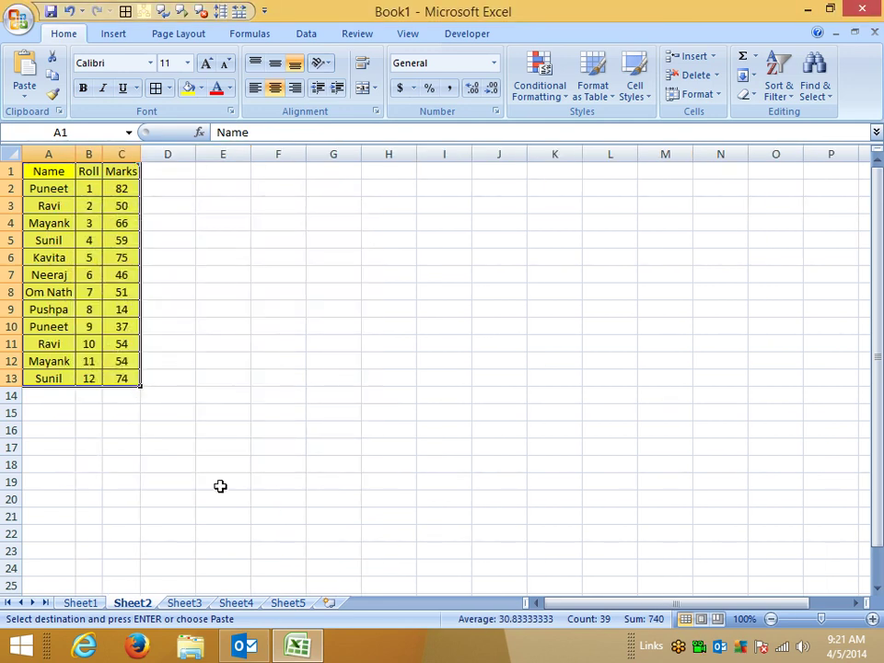
- Apply the same original column widths to columns G–I from G1
right_click(345, 176)
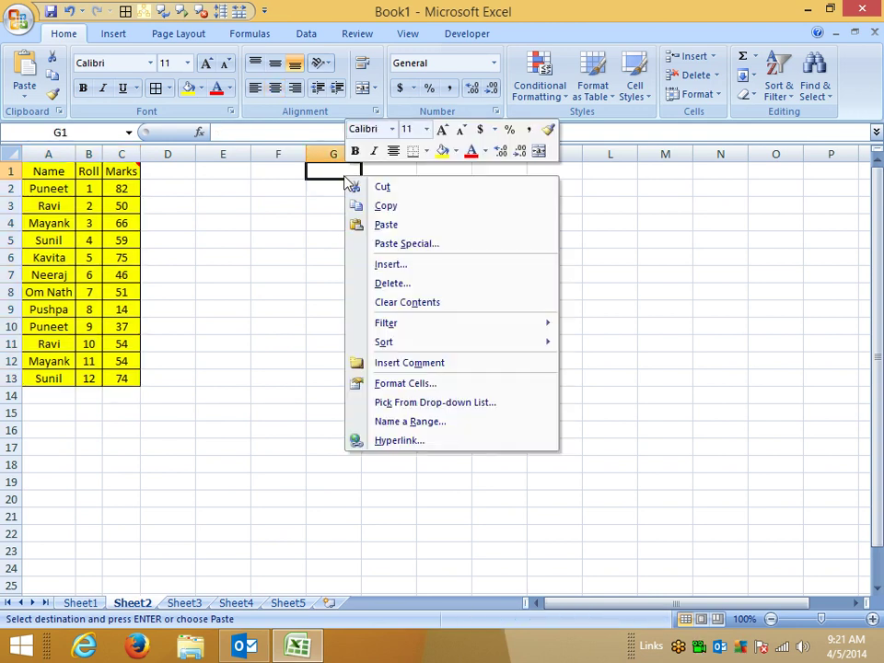
click(388, 243)
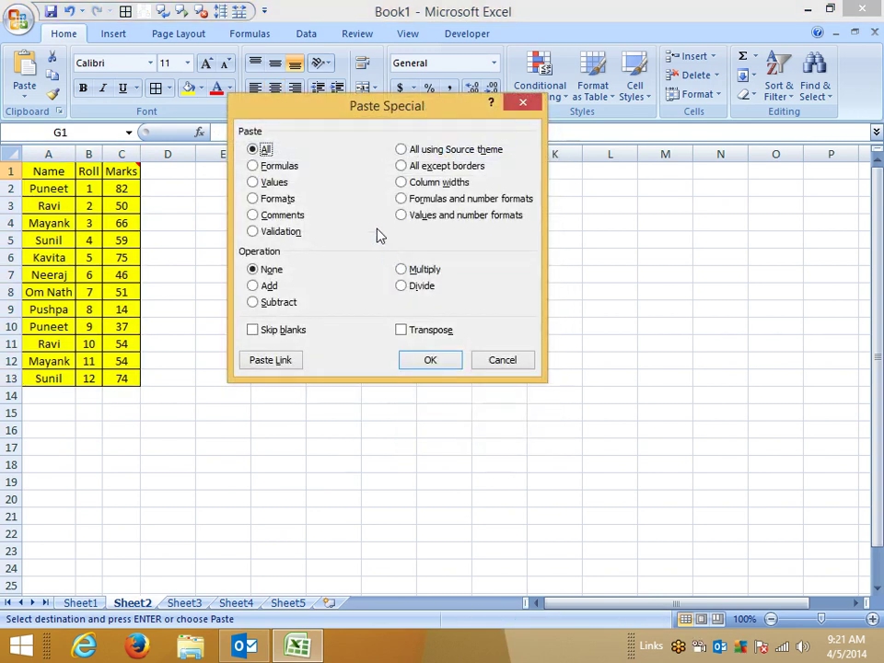
click(412, 184)
click(420, 369)
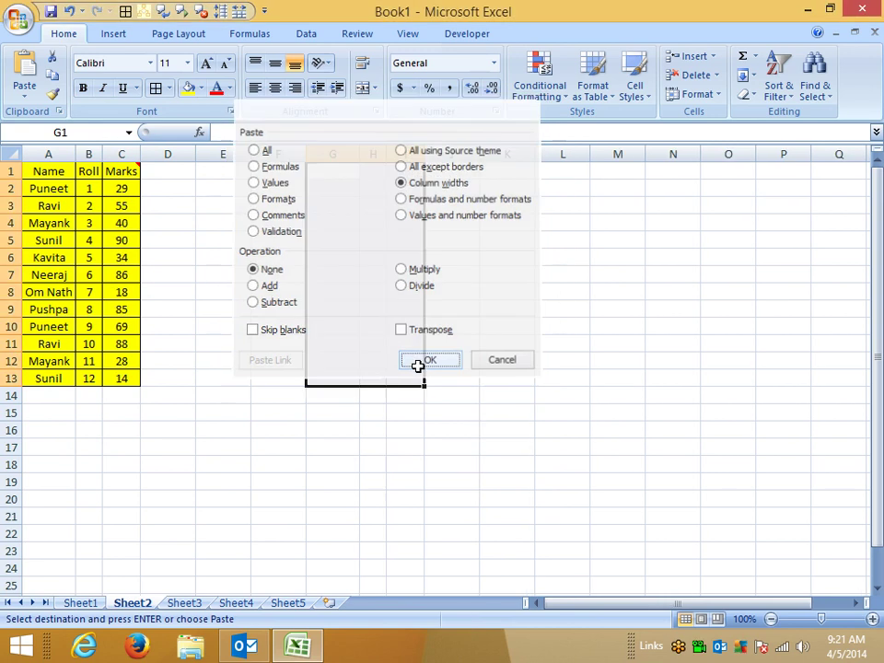